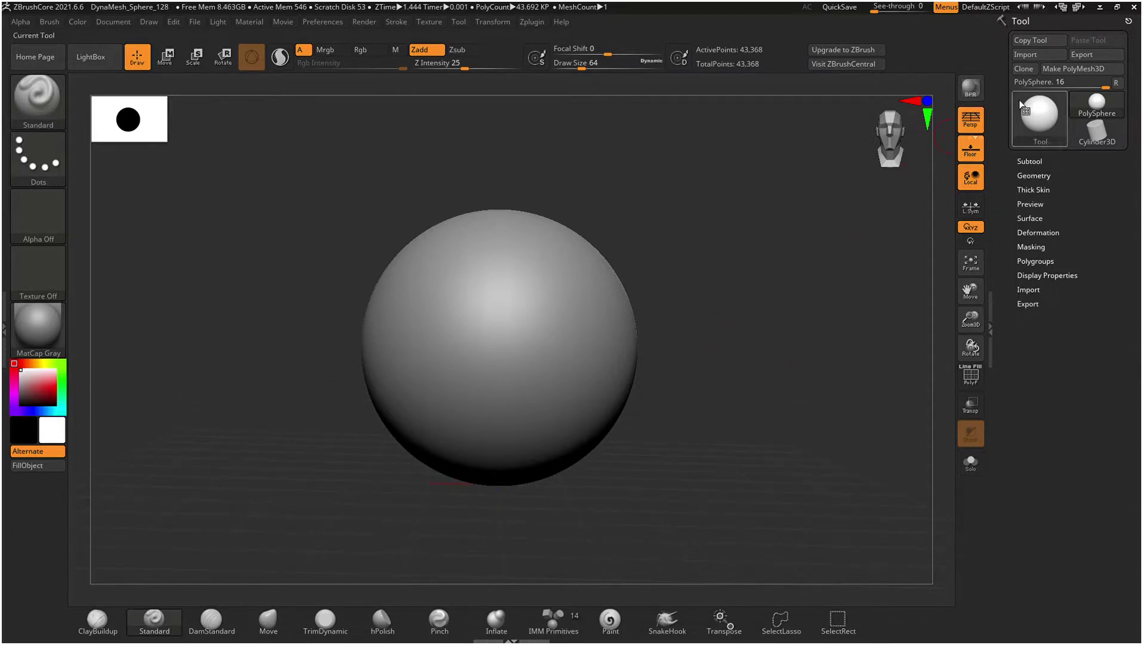
Remesh the sphere with DynaMesh at a resolution of 424.
left_click(1035, 176)
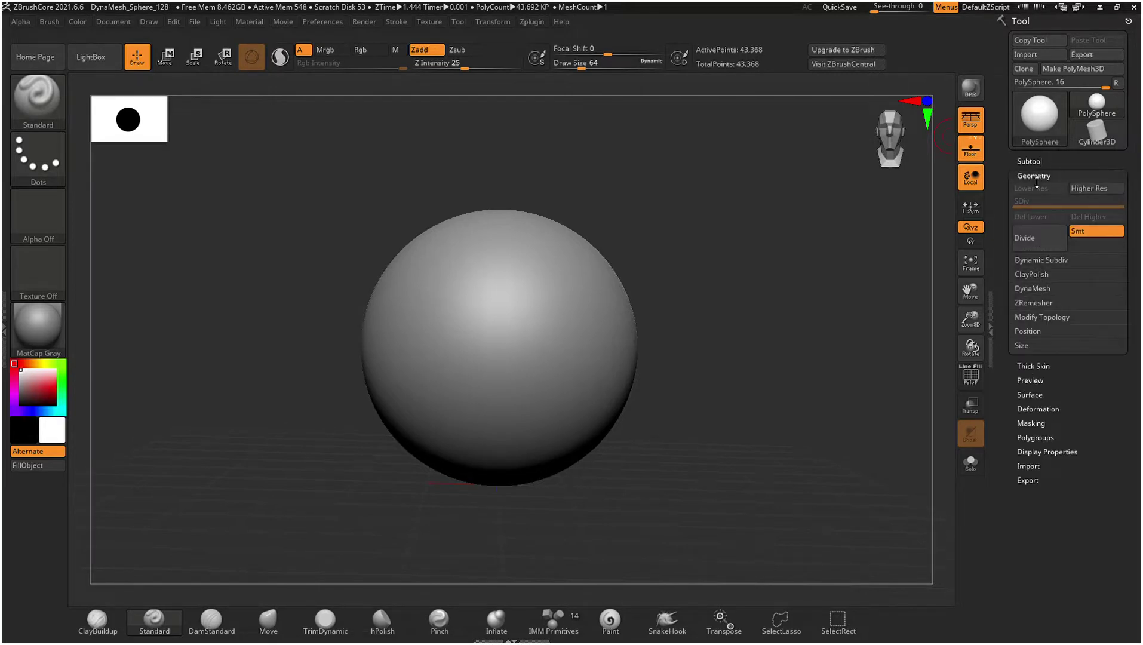
left_click(1032, 289)
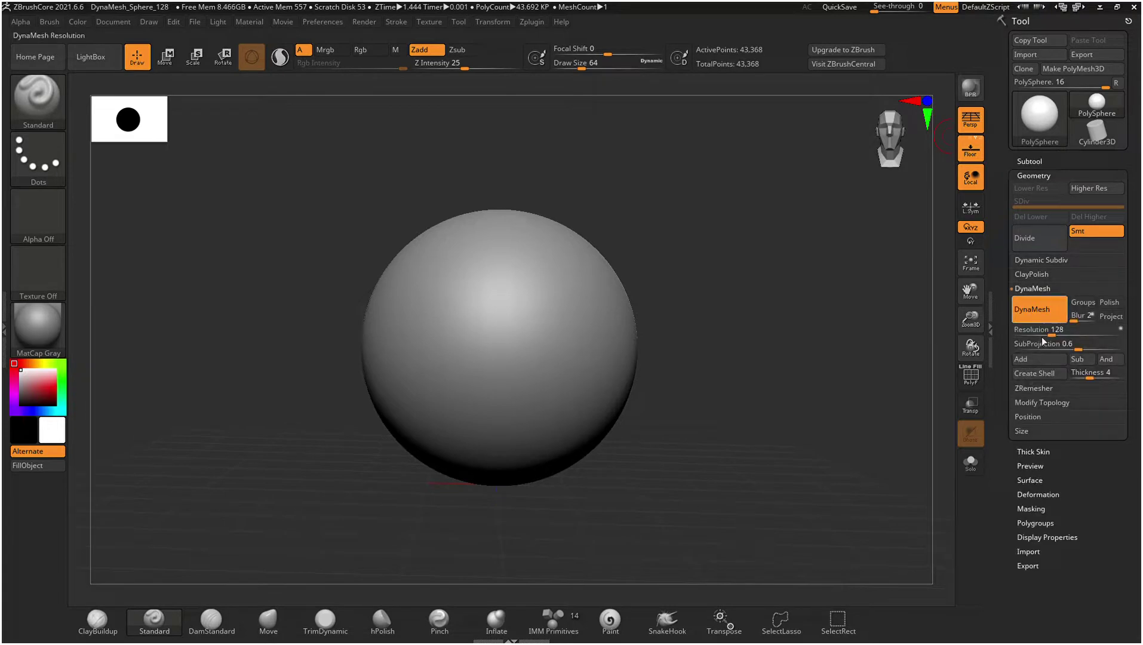
left_click_drag(1052, 333, 1088, 334)
left_click(1039, 309)
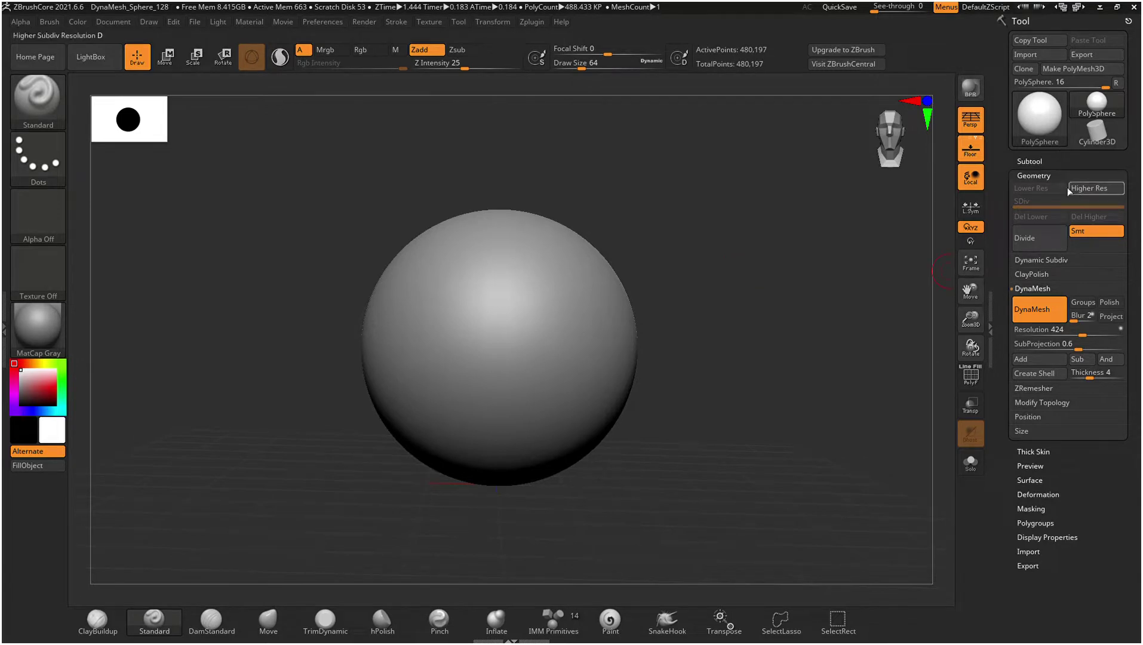
Append a Cube3D mesh as a new subtool alongside the sphere.
left_click(1035, 175)
left_click(1036, 165)
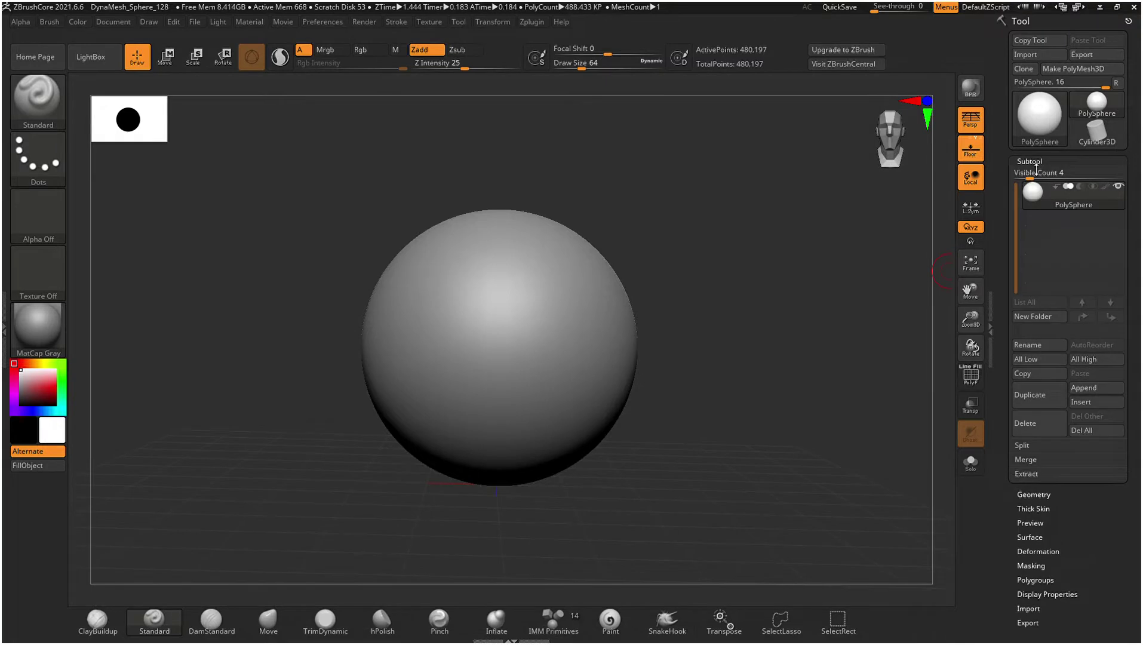
left_click(1085, 389)
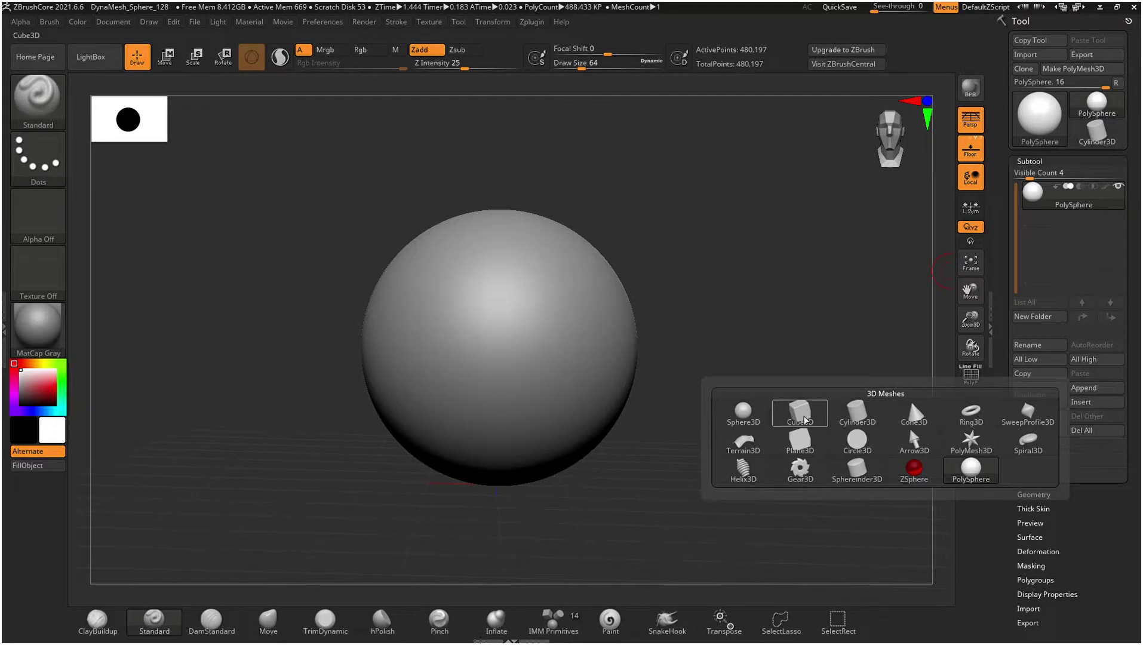
mouse_move(801, 418)
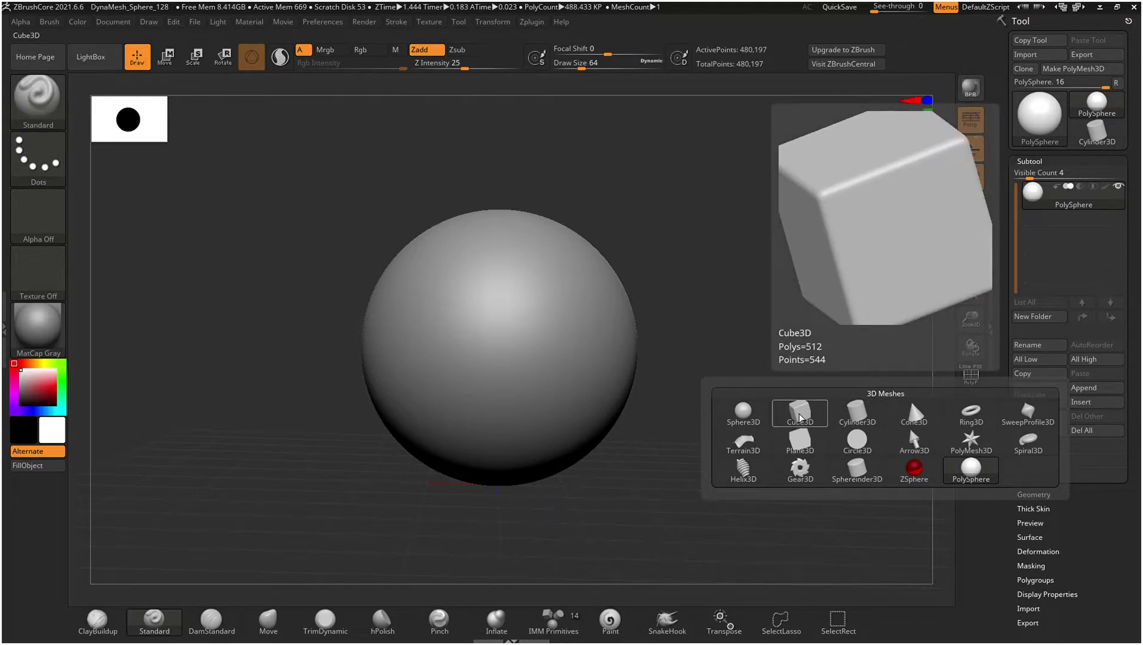
left_click(799, 417)
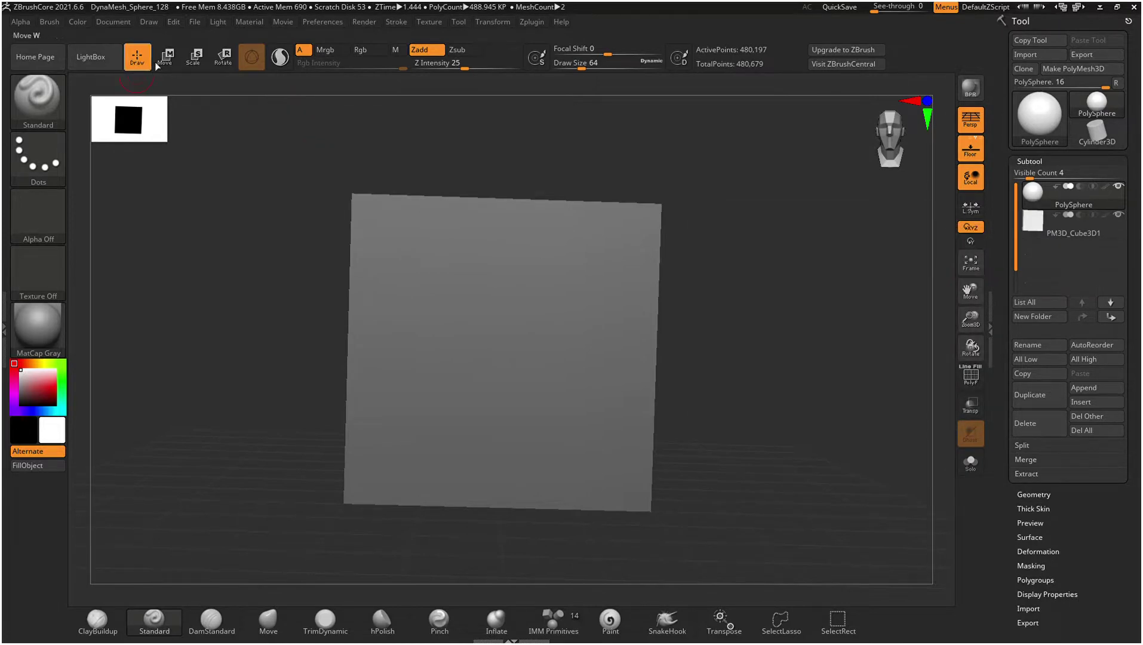
Flatten the appended cube along Y and move it down so it covers the lower part of the sphere.
left_click(194, 57)
left_click(175, 60)
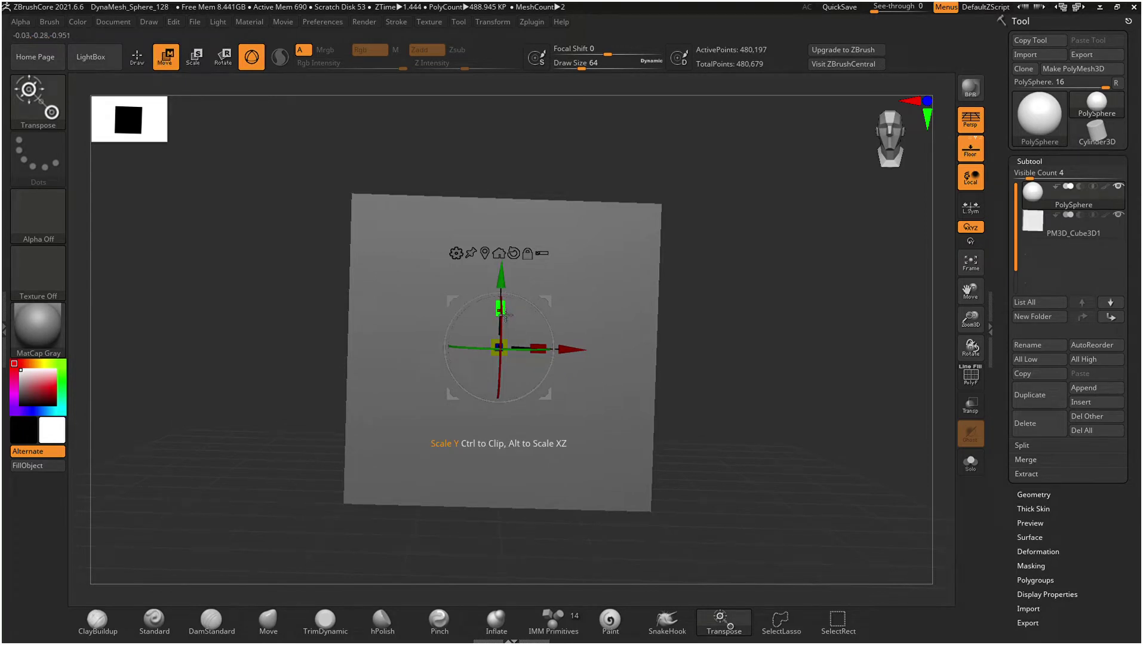
left_click(400, 328, "alt")
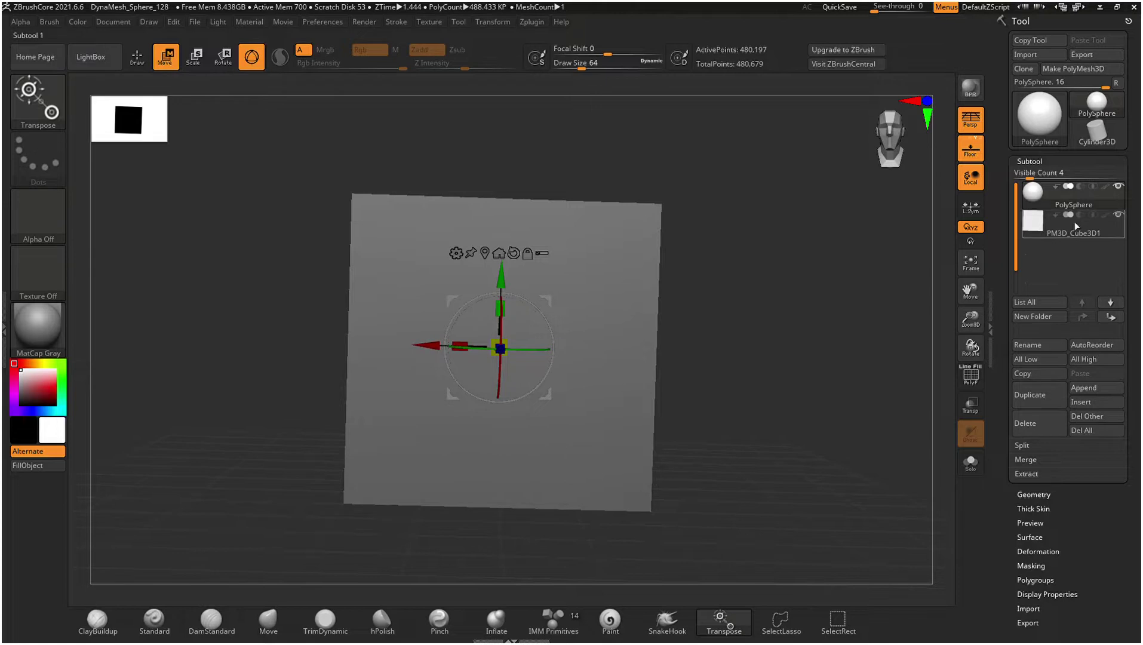
left_click_drag(501, 308, 505, 397)
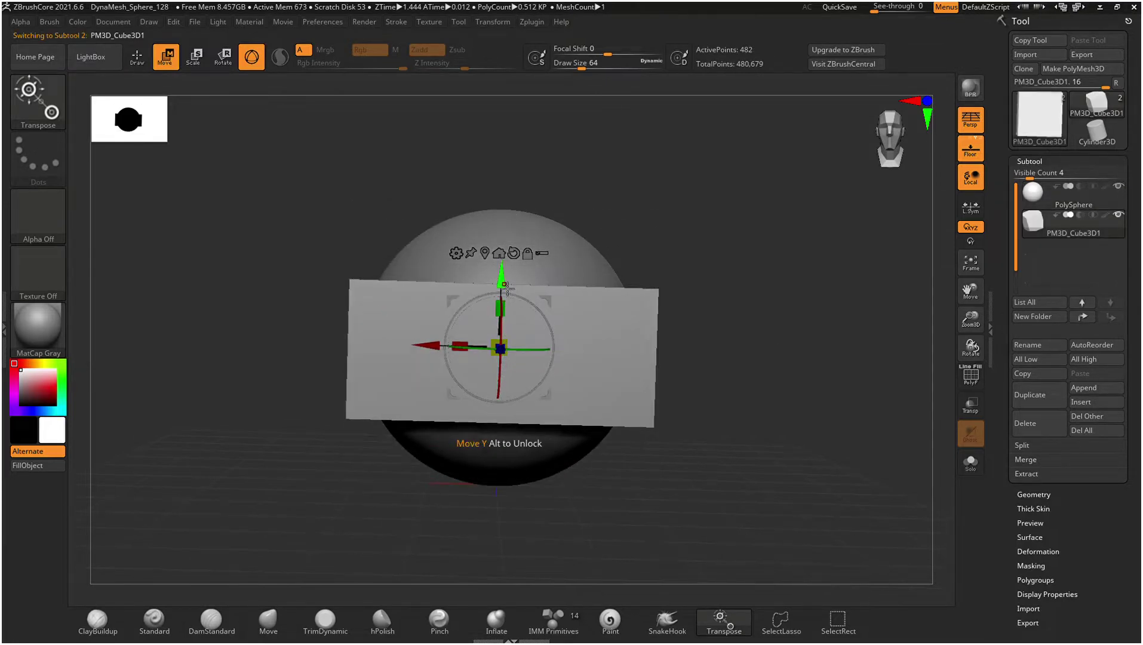
left_click_drag(503, 292, 526, 366)
mouse_move(766, 355)
left_mouse_down()
mouse_move(807, 370)
mouse_move(719, 381)
mouse_move(780, 365)
mouse_move(769, 366)
left_mouse_up()
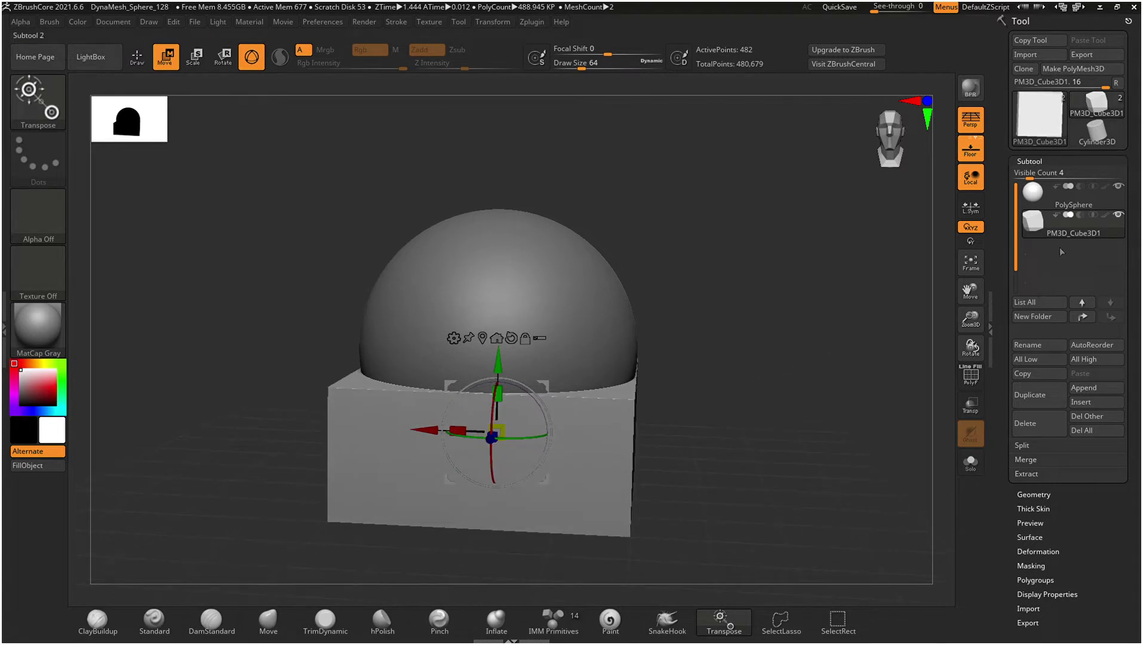
Set the cube subtool to subtraction mode and merge the PolySphere subtool down with it.
mouse_move(1069, 221)
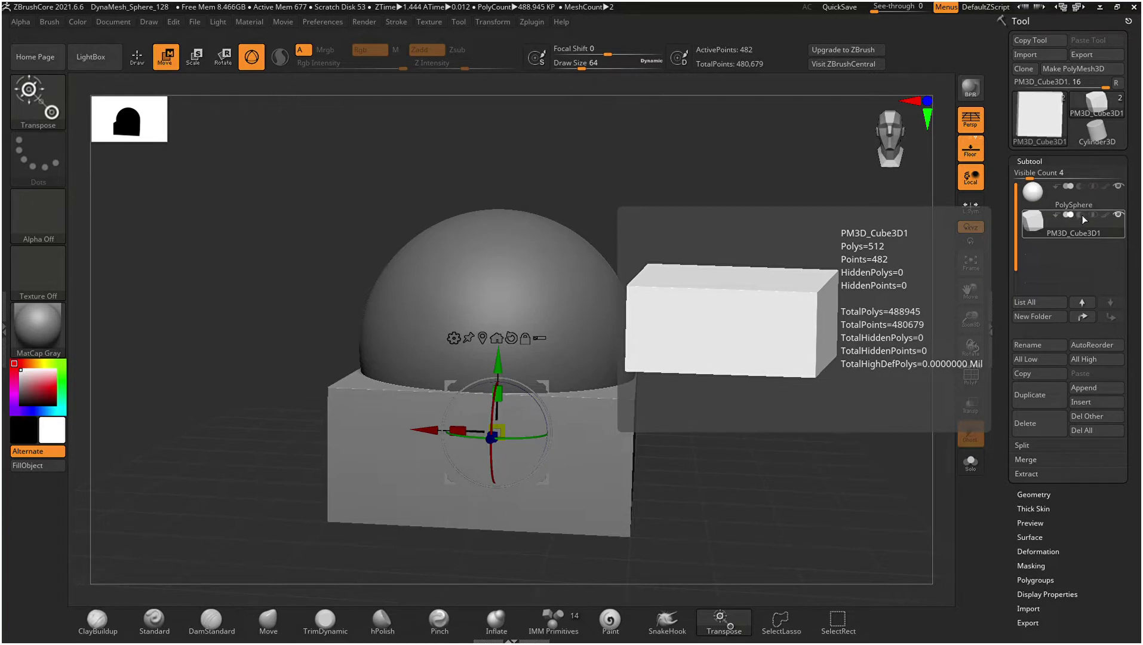
left_click(1082, 215)
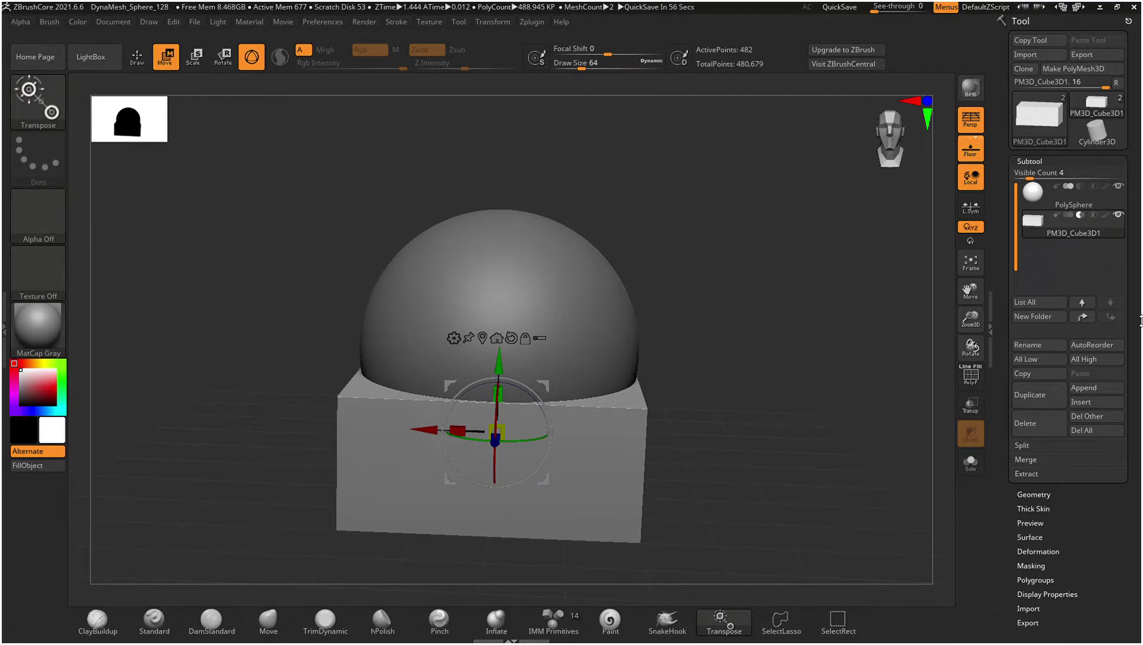
left_click(1026, 458)
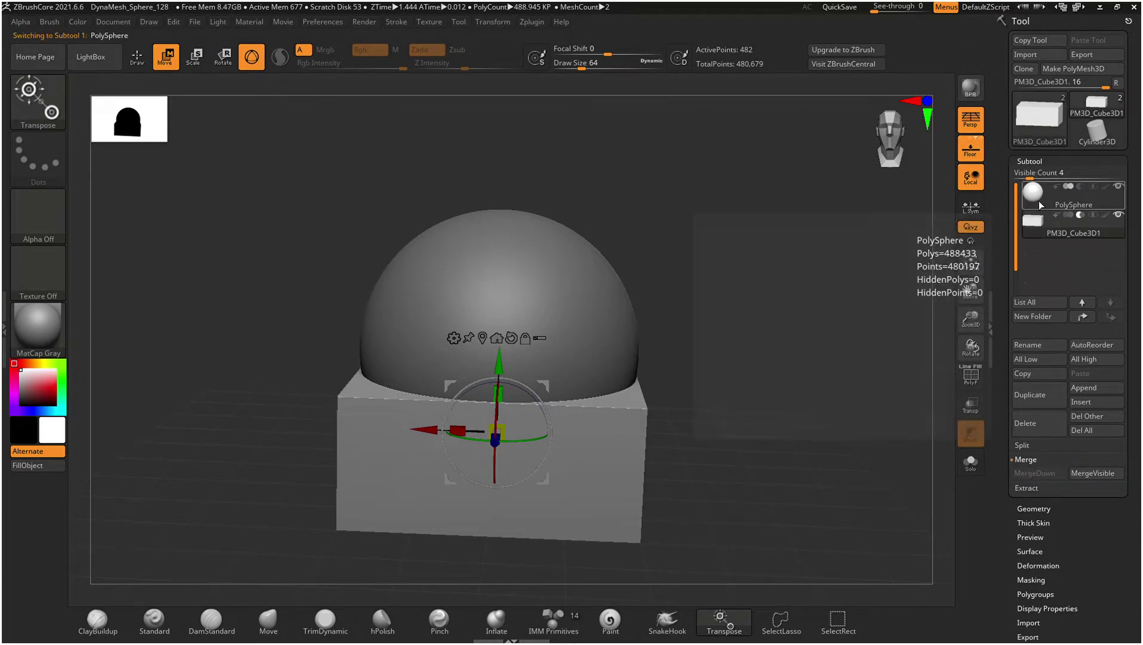
left_click(1069, 194)
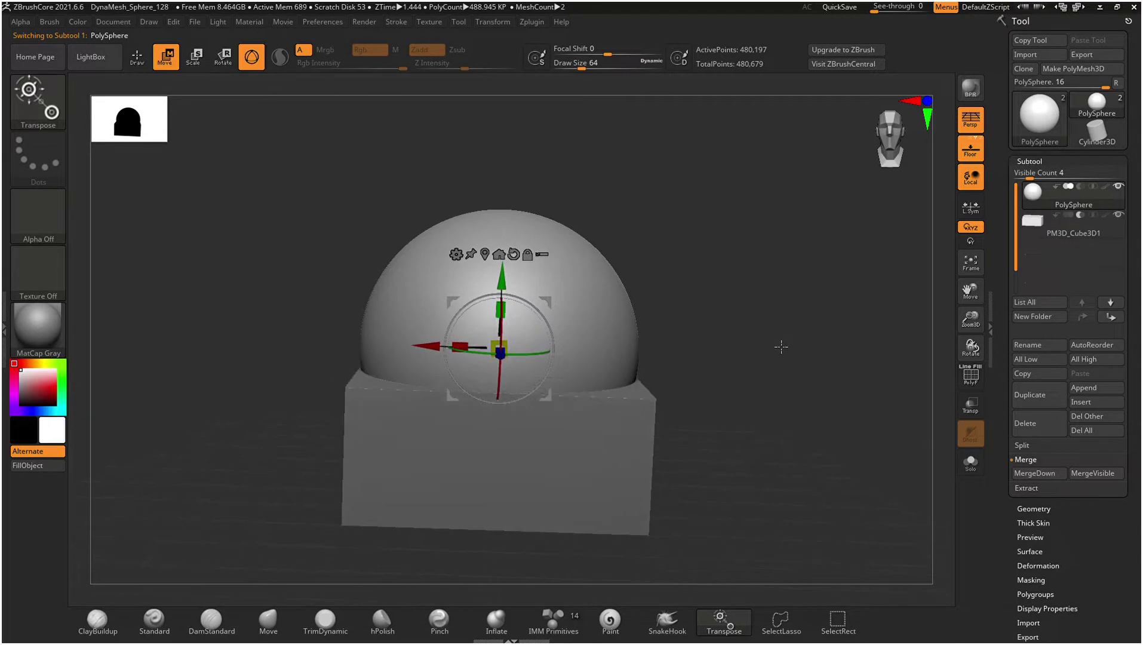
left_click(1030, 473)
left_click(930, 501)
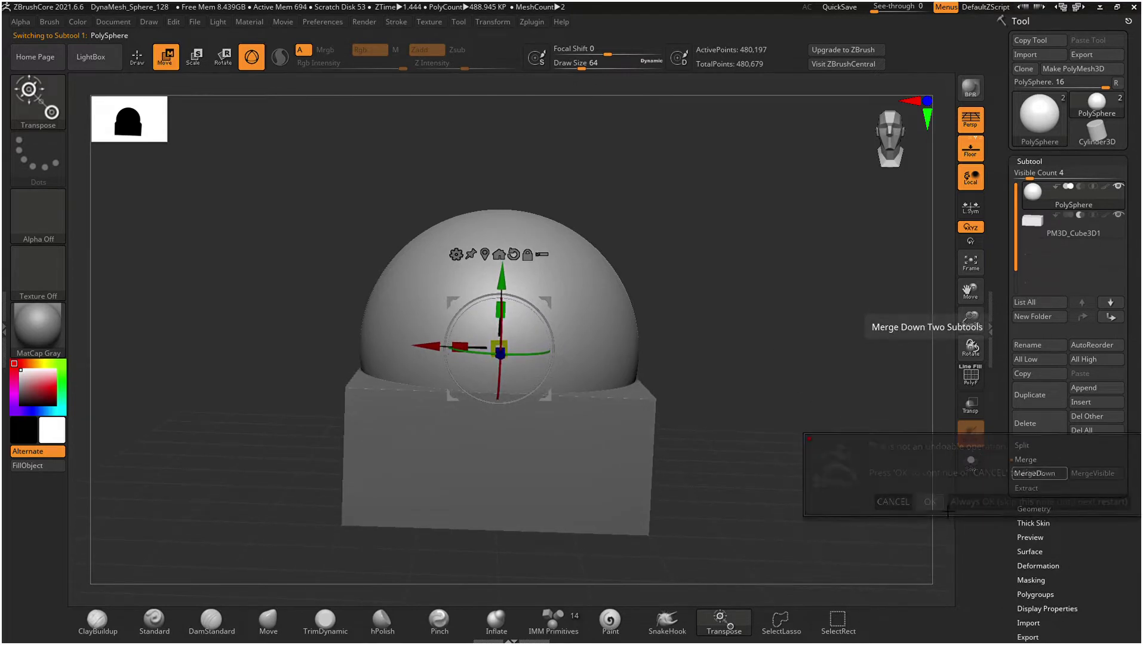
left_click_drag(829, 378, 854, 392)
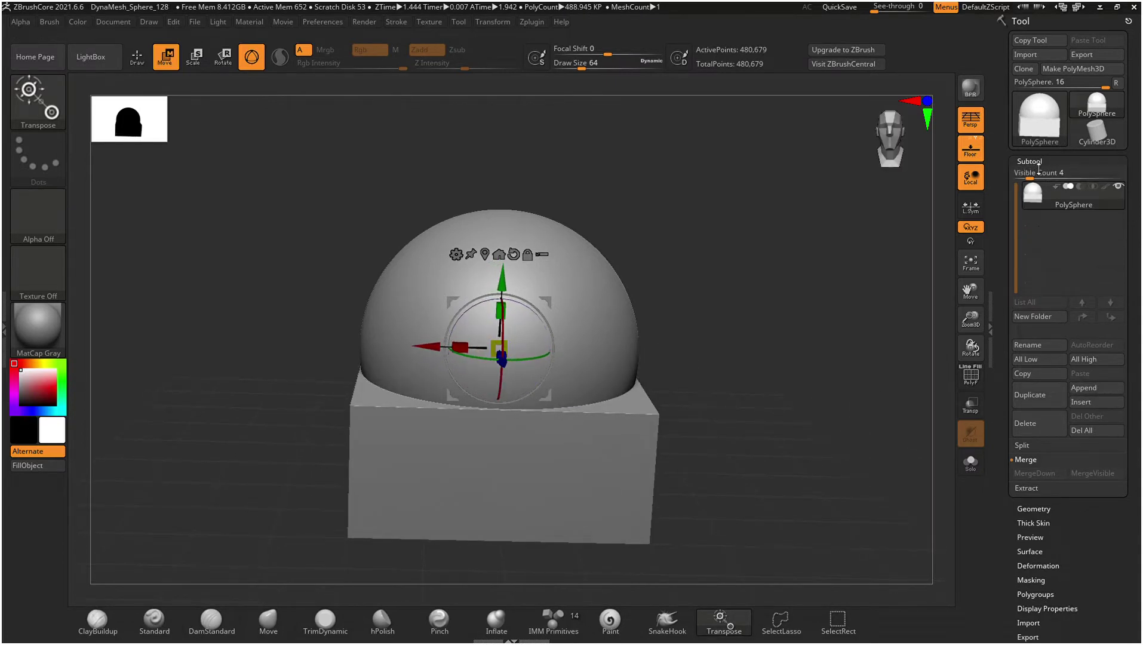
Re-run DynaMesh at resolution 424 on the merged mesh to cut the cube's volume out of the sphere.
left_click(1039, 167)
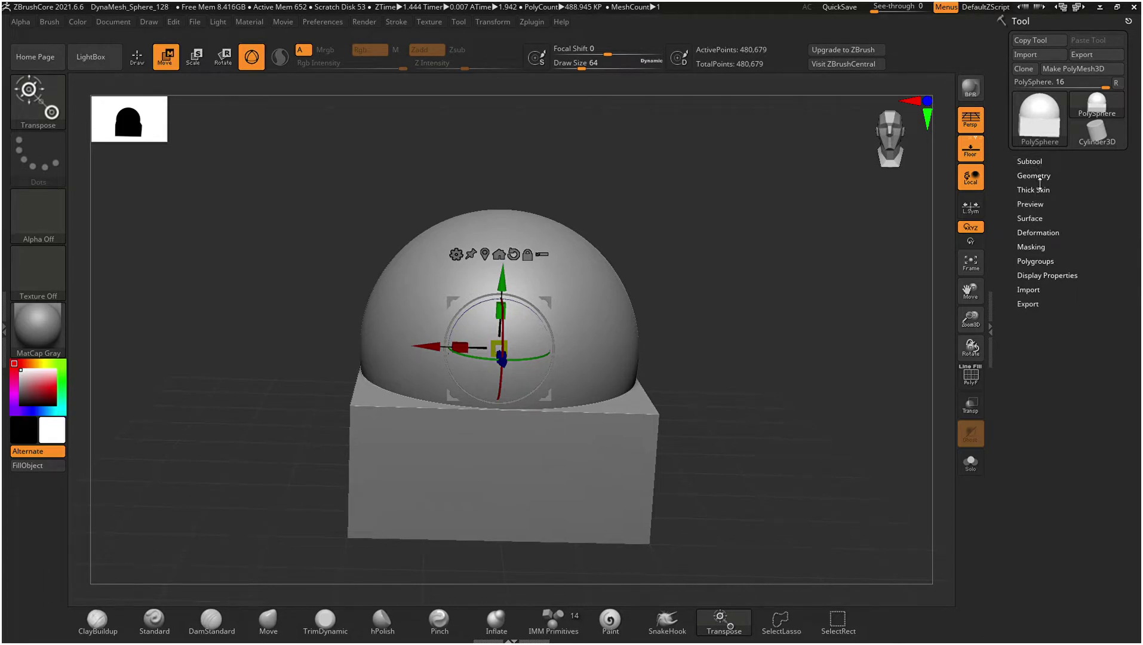
left_click(1036, 177)
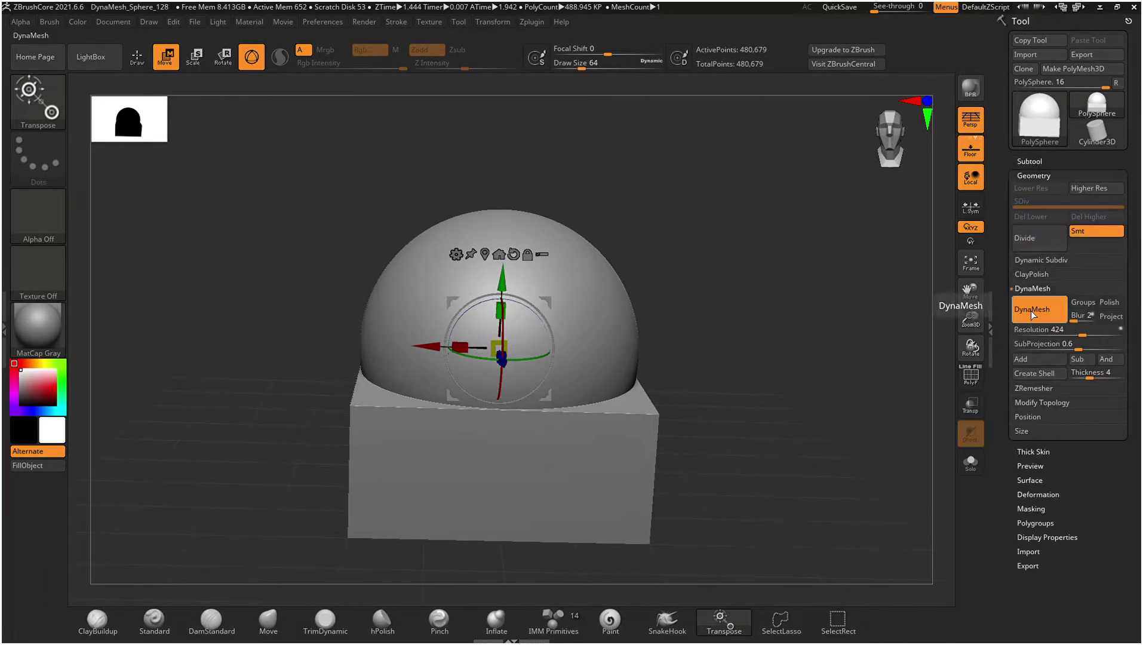
left_click(1032, 310)
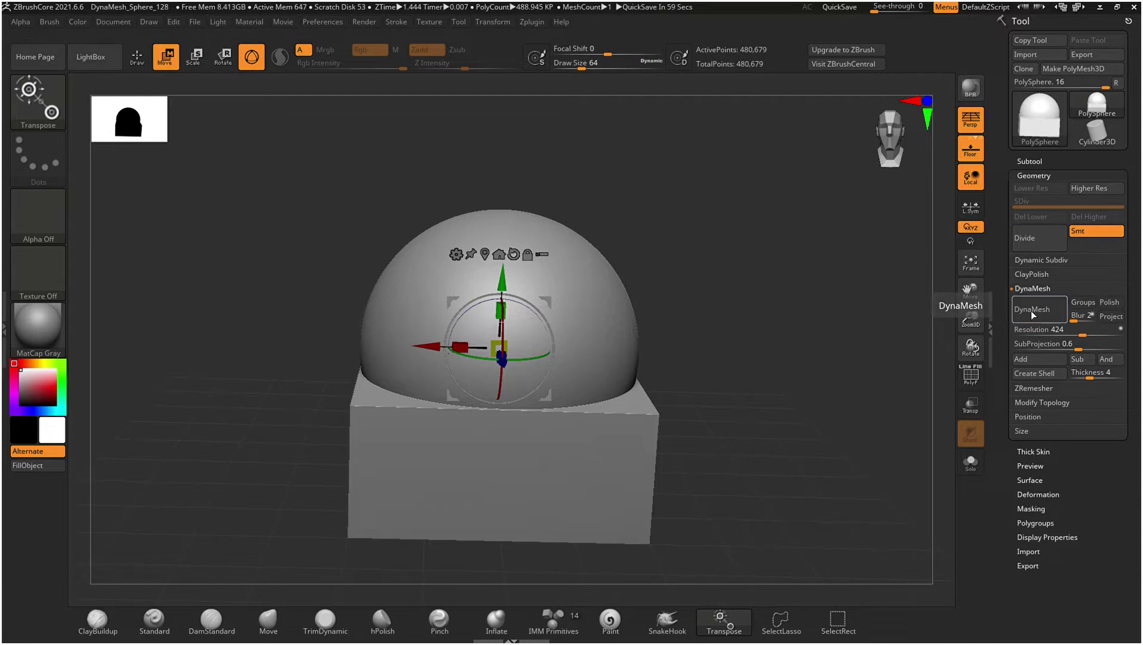
left_click(1033, 311)
left_click_drag(807, 362, 656, 321)
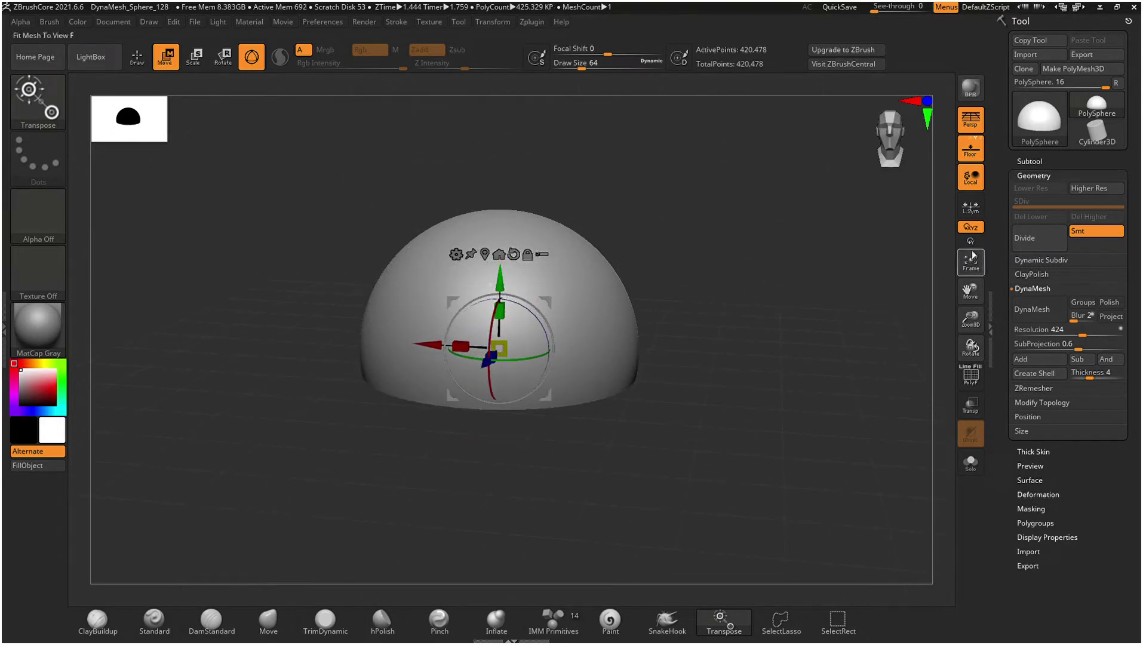
Stretch the dome along the X axis into a wide, elongated shape.
left_click_drag(502, 451, 705, 341)
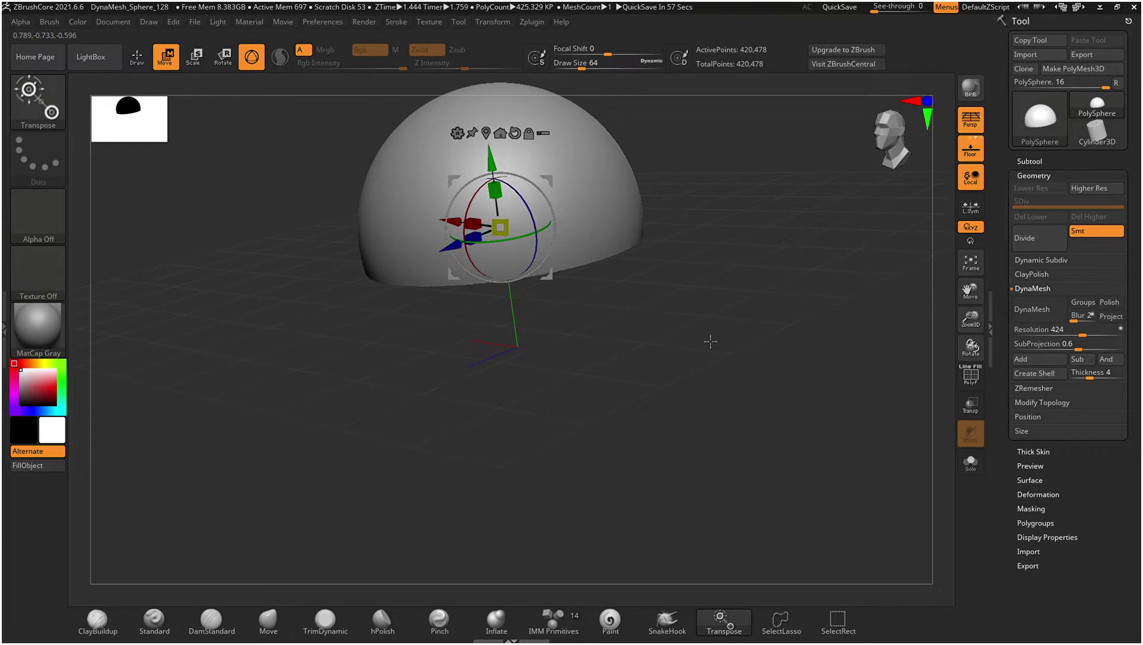
left_click_drag(710, 341, 716, 295)
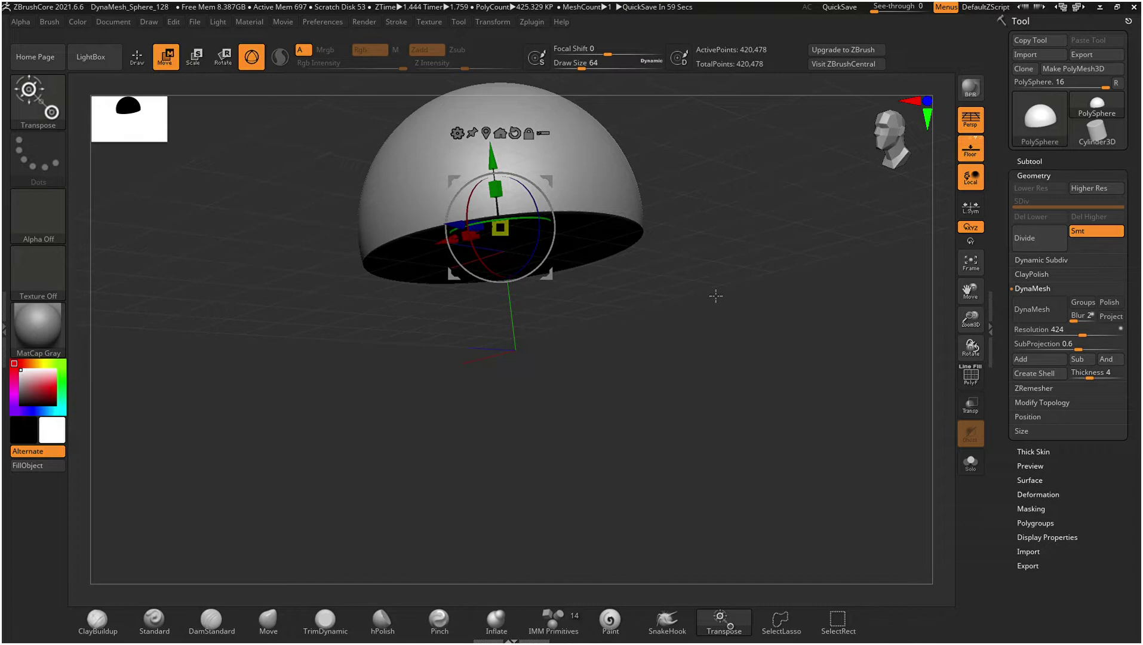
left_click_drag(716, 293, 747, 274)
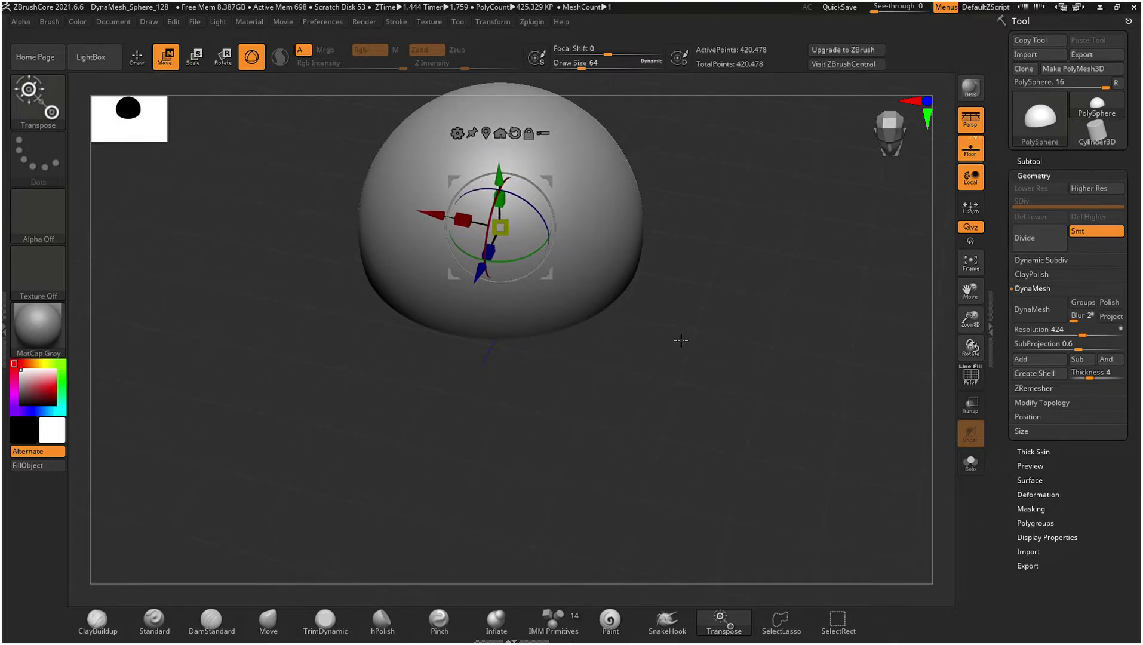
left_click_drag(680, 340, 680, 310)
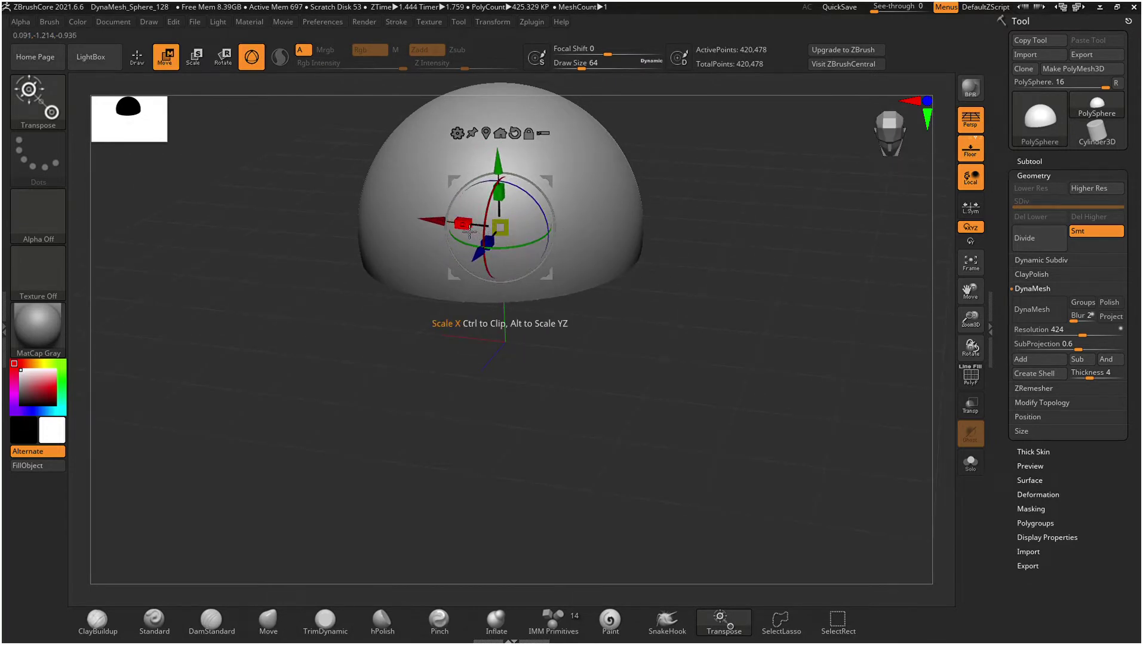
left_click_drag(469, 231, 418, 226)
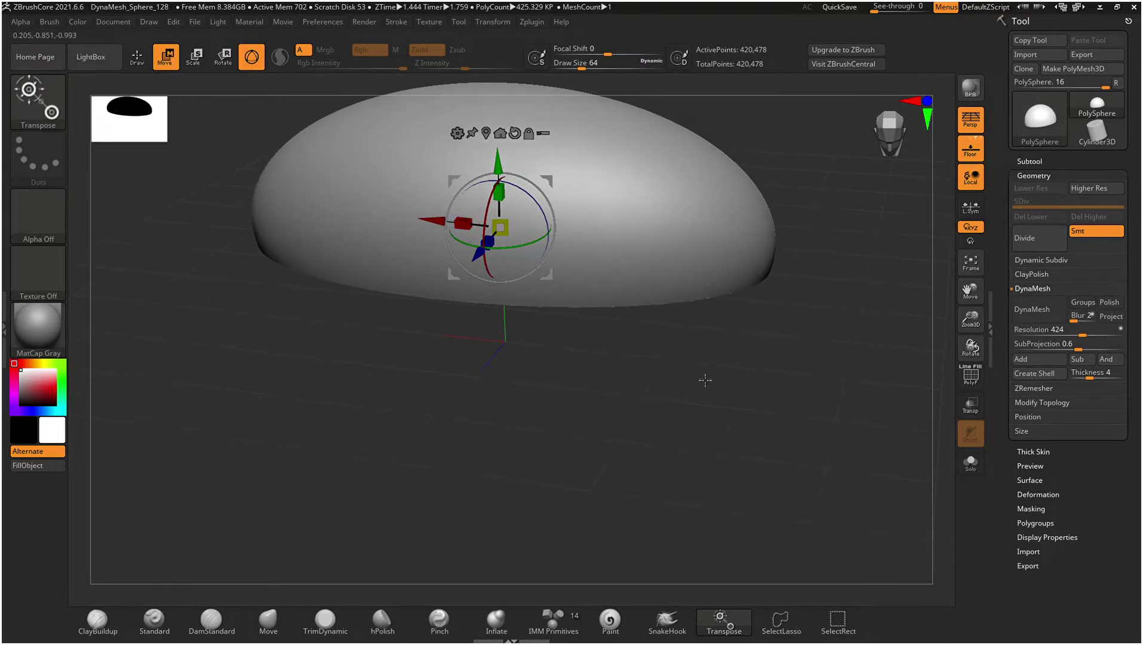
Choose the ClayBuildup brush and set its draw size to 112.
left_click_drag(704, 380, 721, 364)
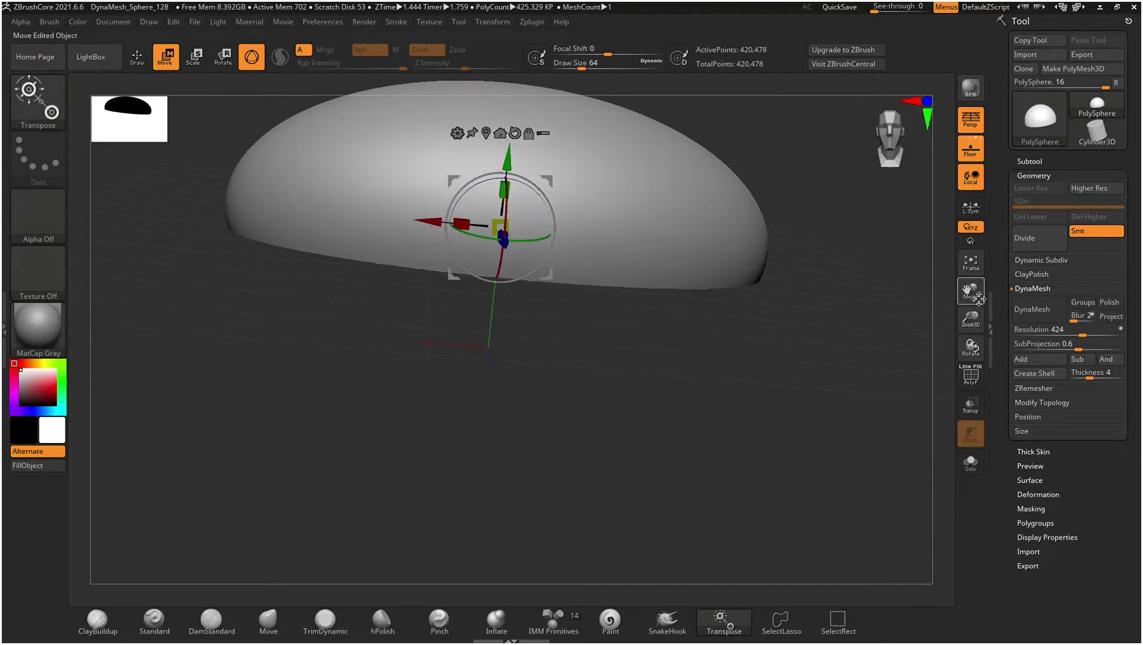
left_click_drag(971, 290, 938, 335)
left_click_drag(875, 318, 877, 323)
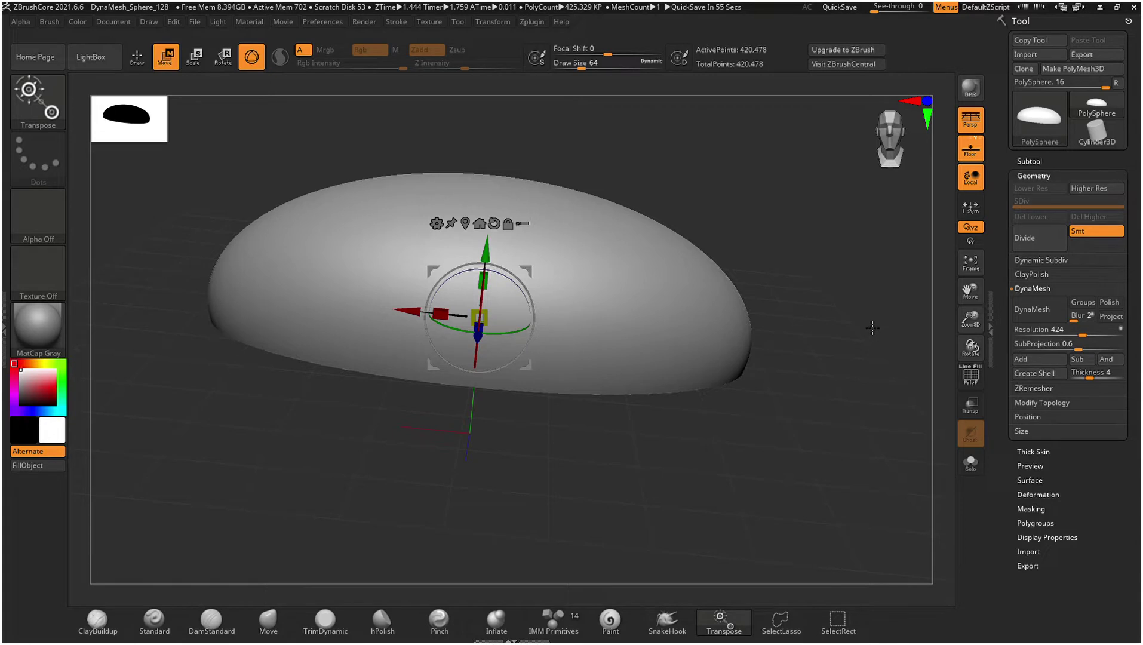
left_click_drag(872, 327, 845, 316)
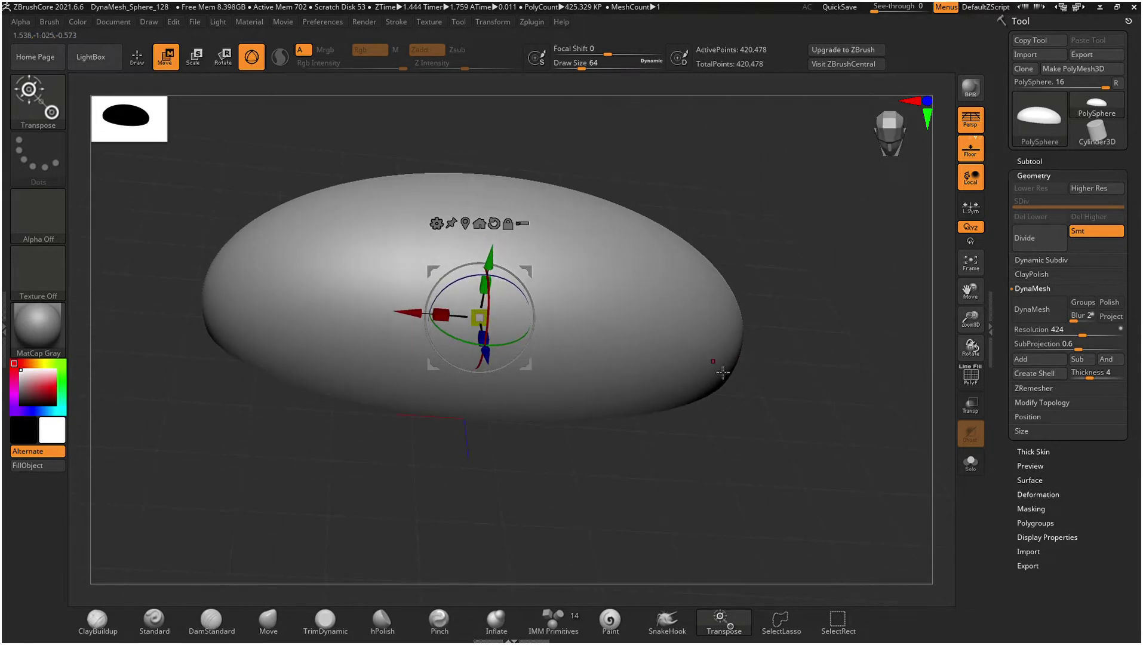
mouse_move(872, 413)
left_mouse_down()
mouse_move(847, 405)
mouse_move(846, 391)
left_mouse_up()
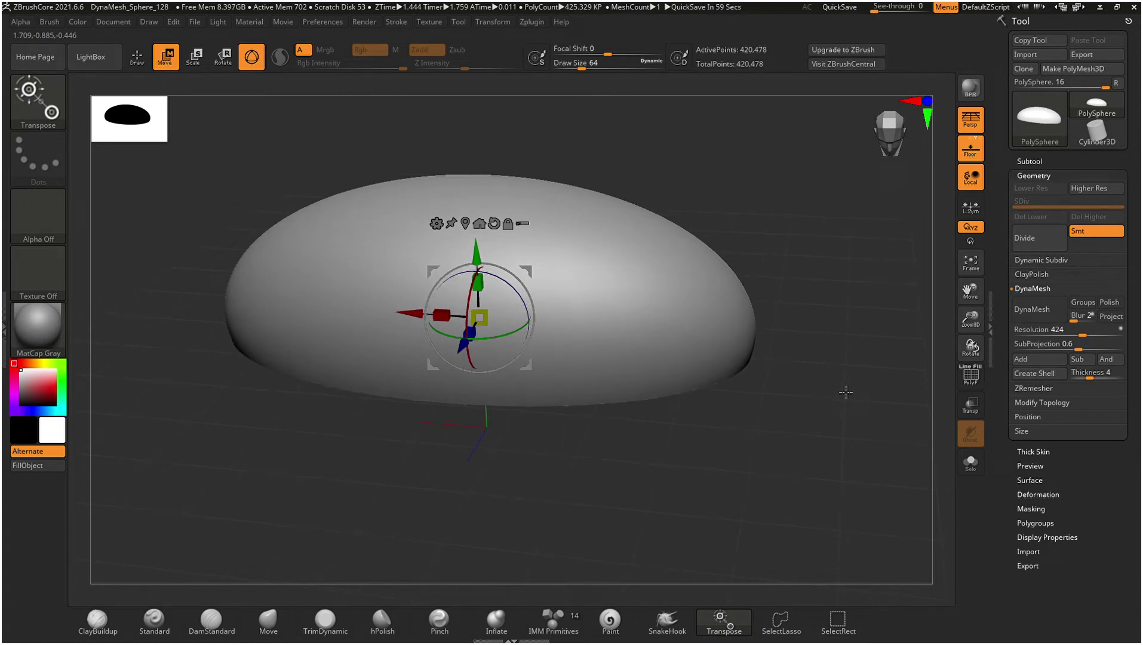
left_click_drag(845, 391, 860, 406)
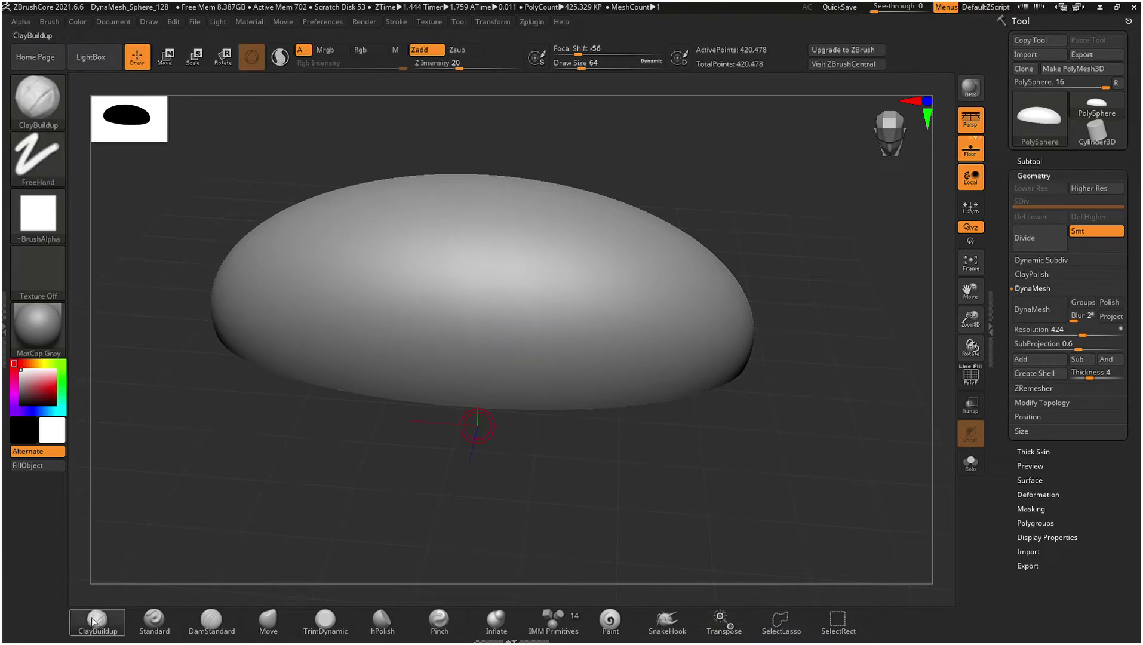
key("bracketright")
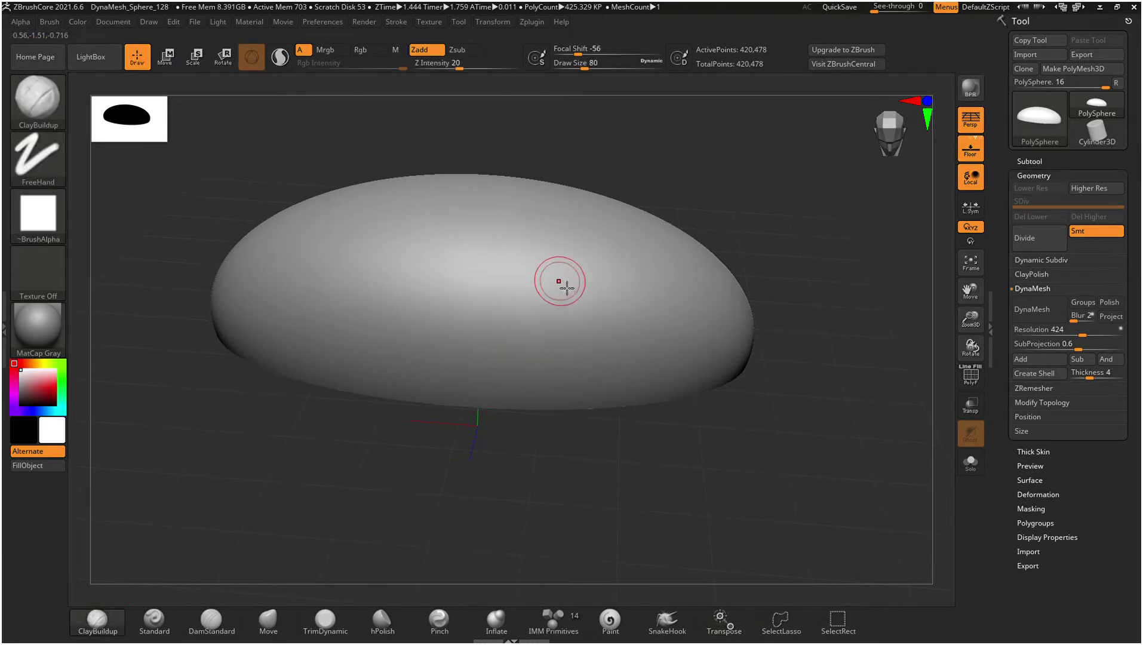
key("bracketright")
key("bracketright")
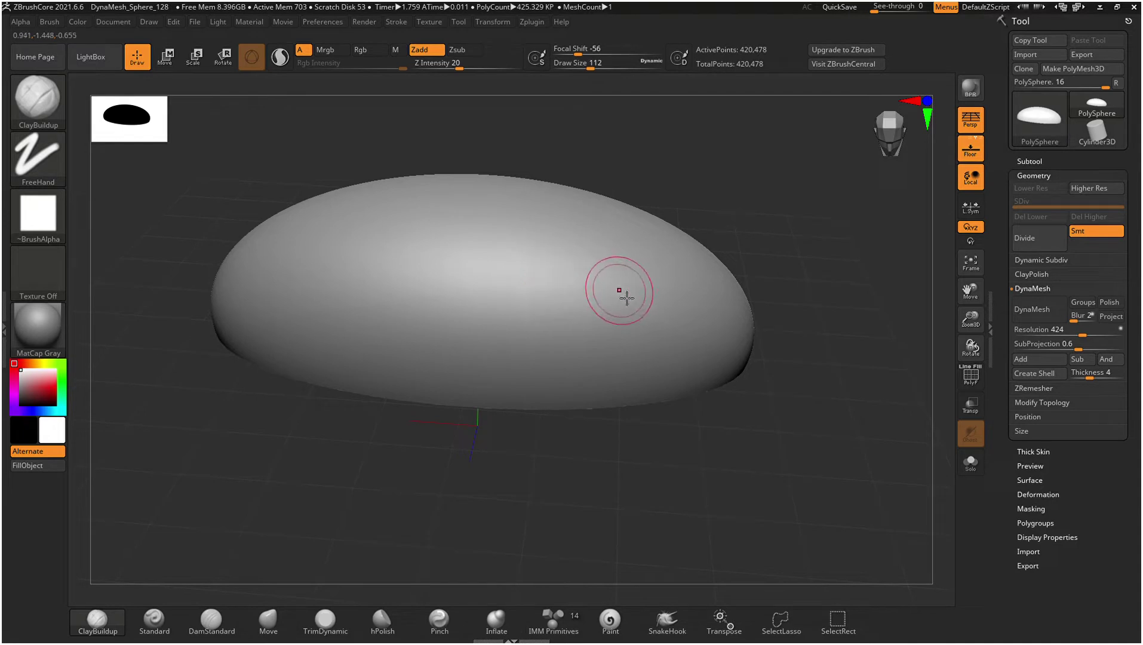
Paint symmetrical masks with the MaskPen over both ends of the dome, leaving the centre and top unmasked.
key("ctrl")
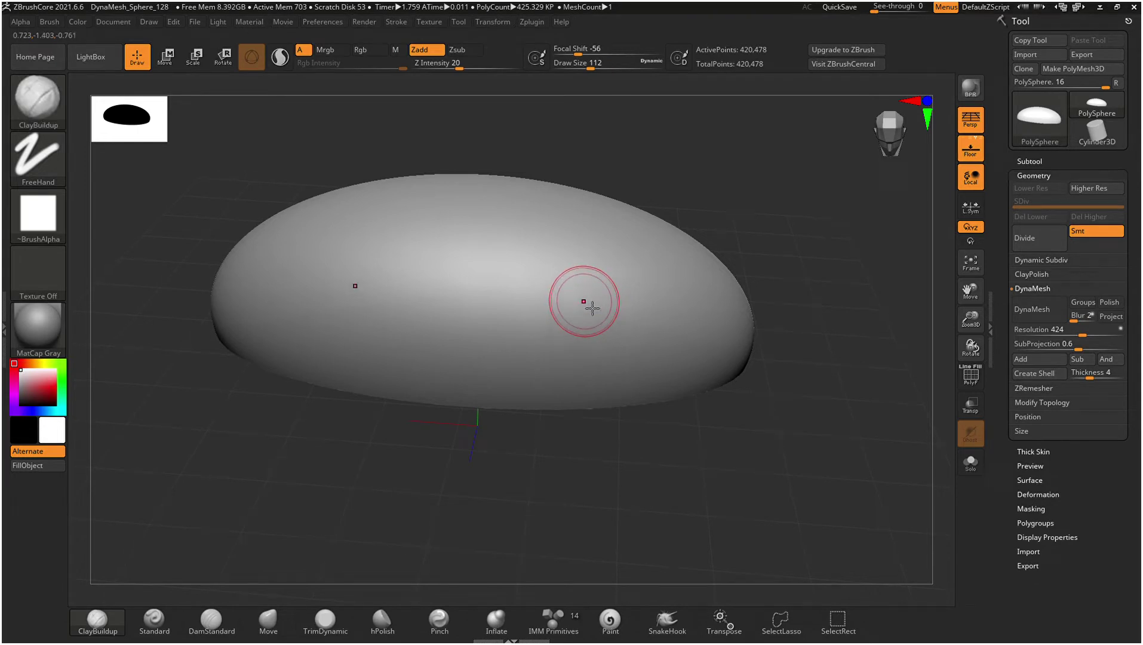
left_click(582, 346, "ctrl")
mouse_move(623, 321)
left_mouse_down("ctrl")
mouse_move(641, 305)
mouse_move(598, 371)
mouse_move(621, 331)
mouse_move(675, 292)
mouse_move(761, 298)
mouse_move(584, 416)
mouse_move(752, 322)
mouse_move(737, 353)
mouse_move(632, 418)
mouse_move(715, 375)
mouse_move(726, 296)
mouse_move(708, 263)
mouse_move(734, 284)
left_mouse_up("ctrl")
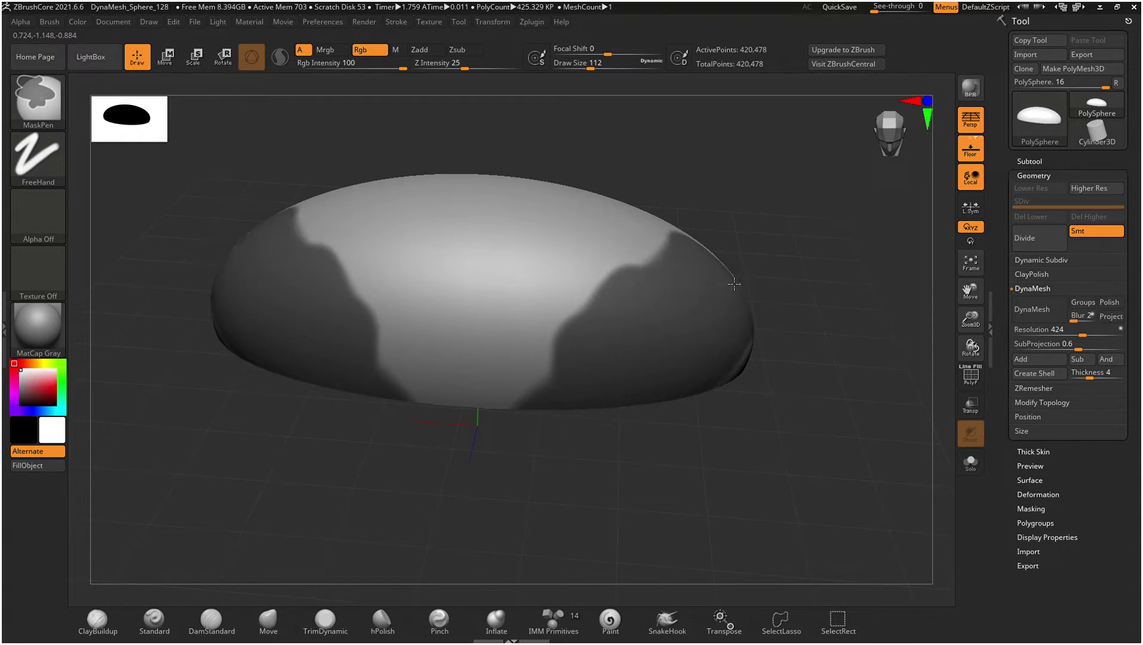
Extend the symmetrical masks on both ends inward with the MaskPen, leaving only a V-shaped central band unmasked.
left_click_drag(751, 356, 743, 349, "ctrl")
mouse_move(714, 244)
left_mouse_down("ctrl")
mouse_move(651, 242)
mouse_move(588, 299)
mouse_move(551, 395)
mouse_move(522, 412)
left_mouse_up("ctrl")
mouse_move(639, 305)
left_mouse_down("ctrl")
mouse_move(639, 239)
mouse_move(642, 283)
left_mouse_up("ctrl")
left_click_drag(570, 361, 495, 411, "ctrl")
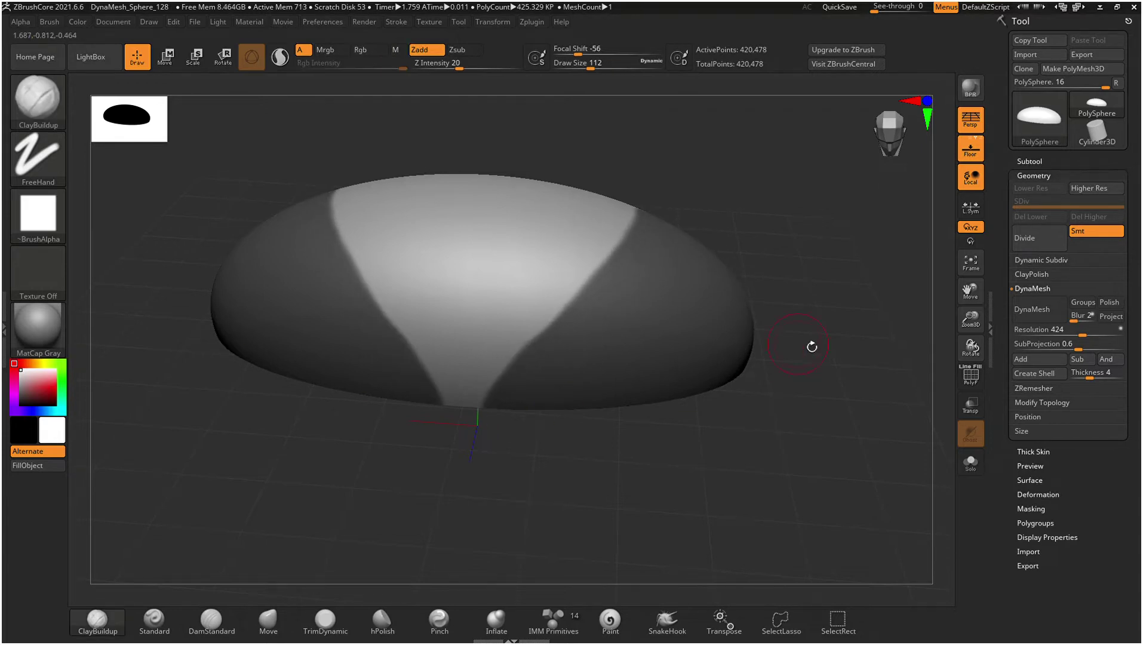
Build up two rows of raised, angled clay bands across the unmasked central area with the ClayBuildup brush.
left_click_drag(876, 322, 829, 316)
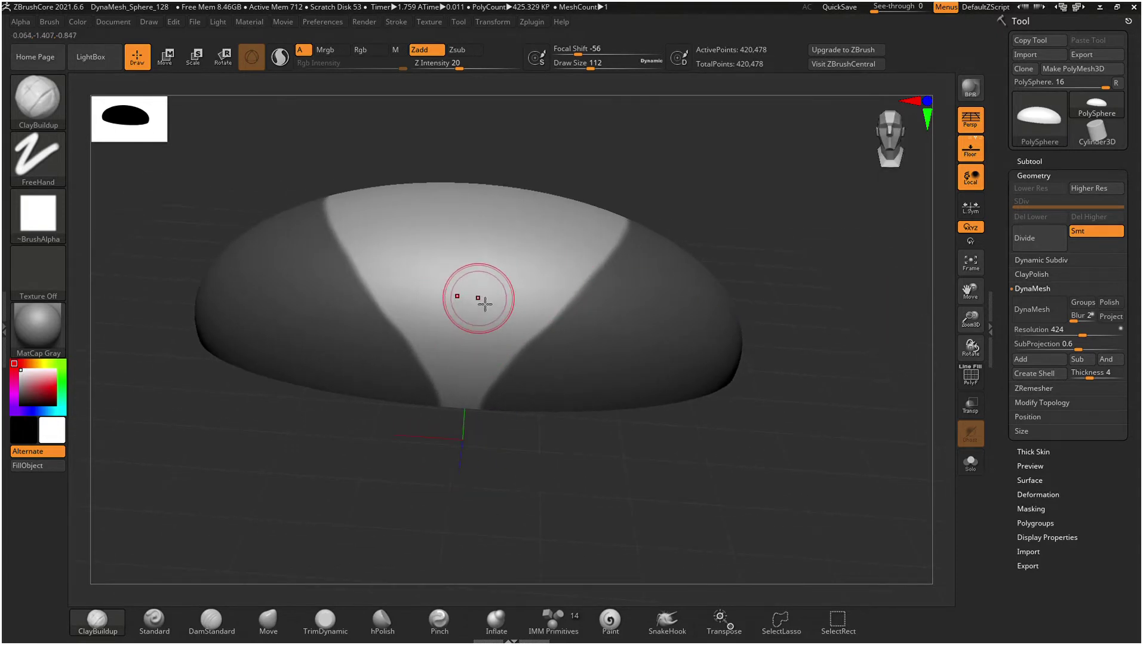
left_click_drag(469, 276, 557, 337)
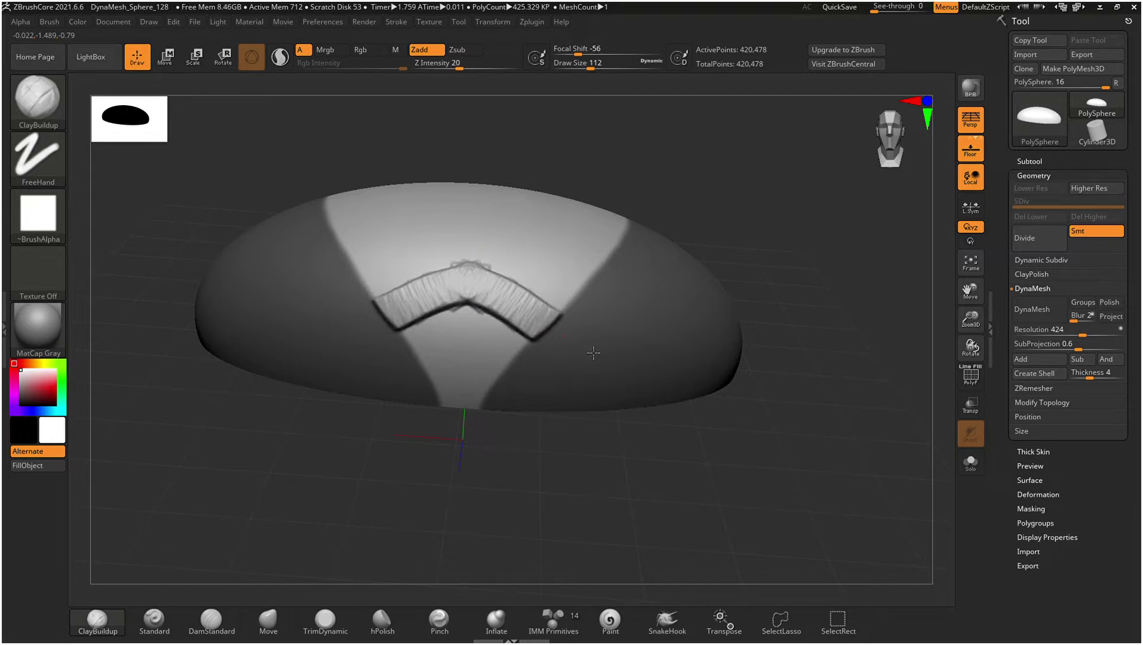
left_click_drag(842, 416, 847, 440)
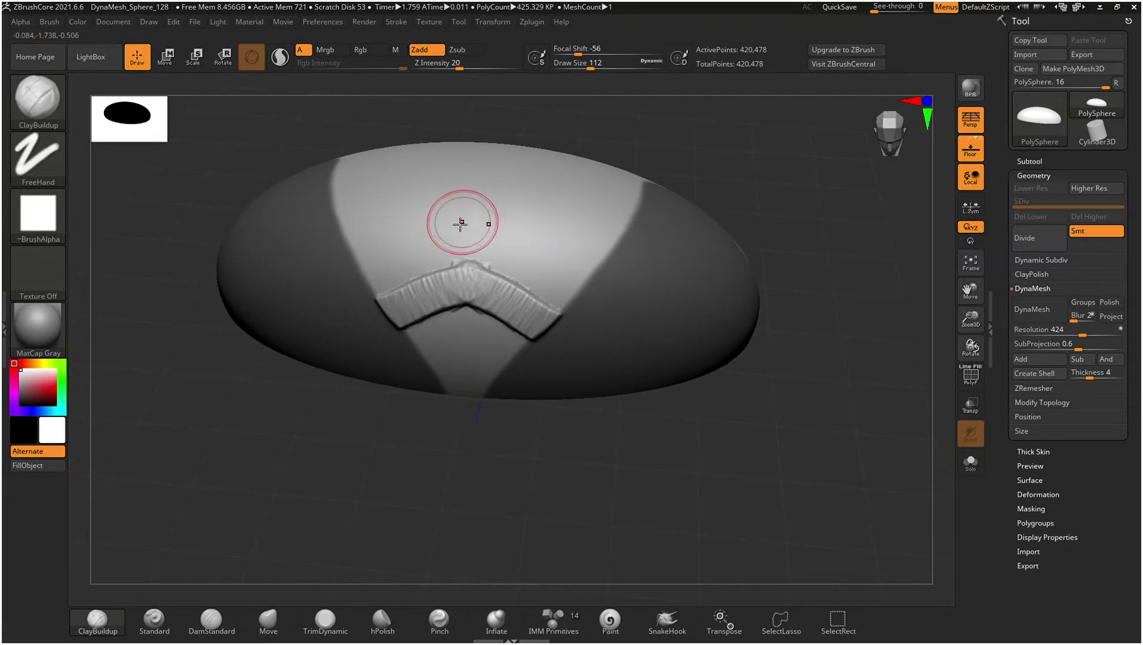
mouse_move(363, 248)
left_mouse_down()
mouse_move(539, 241)
mouse_move(578, 265)
mouse_move(635, 276)
mouse_move(585, 273)
mouse_move(556, 245)
mouse_move(478, 242)
left_mouse_up()
mouse_move(895, 354)
left_mouse_down()
mouse_move(877, 342)
mouse_move(905, 371)
left_mouse_up()
key("space")
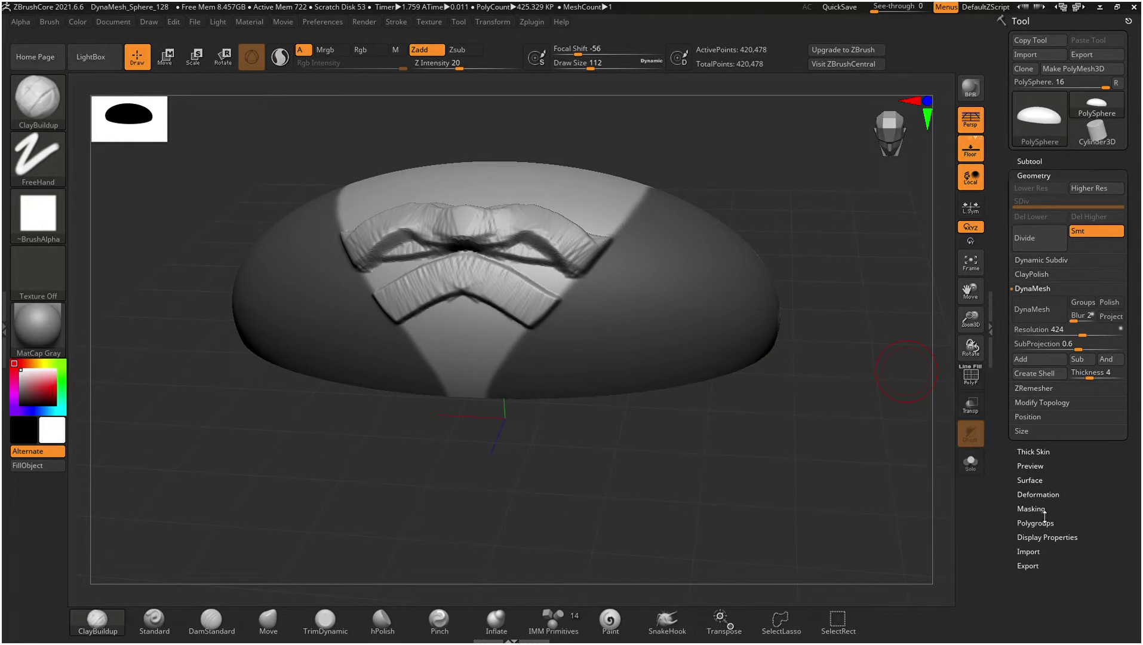
Invert the mask so that the central band is protected and both ends of the dome are editable.
left_click(1044, 511)
scroll(1140, 435, "down", 3)
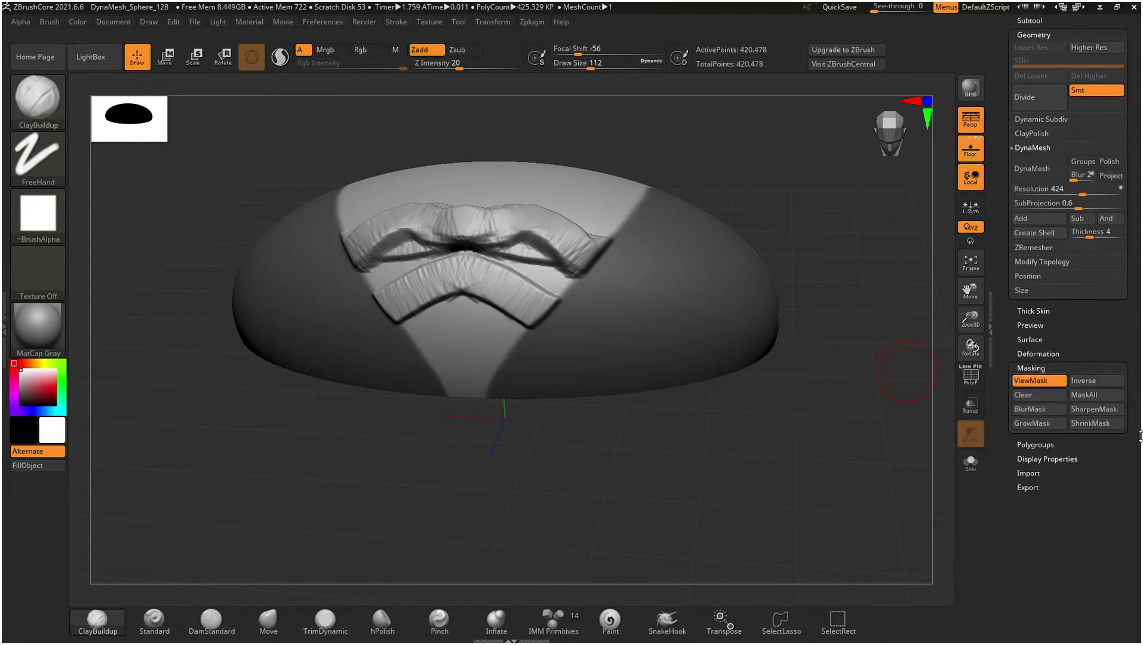
left_click(1093, 383)
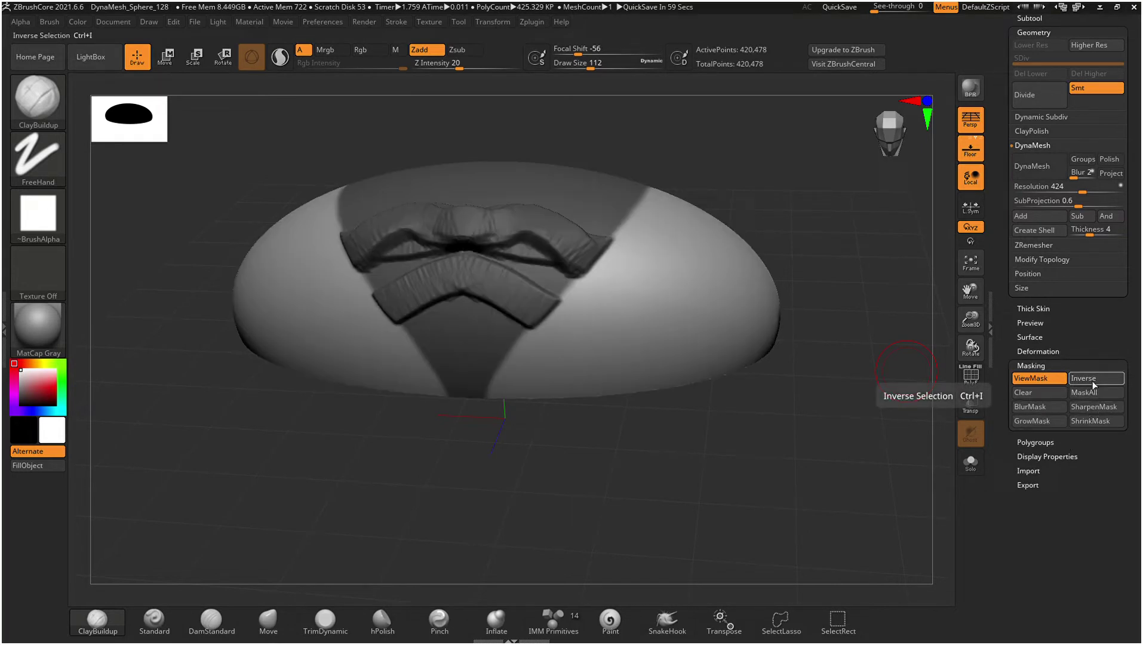
left_click(1093, 383)
left_click(1094, 382)
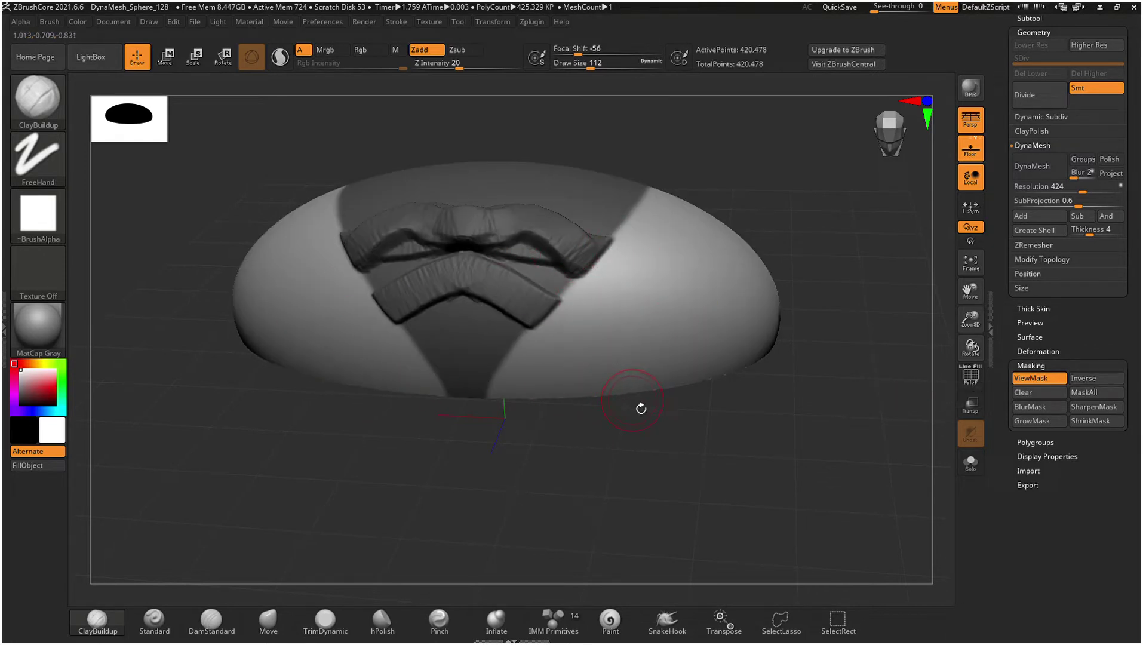
Sculpt crossing ClayBuildup bands on both ends, following the edges of the masked central band down to the base.
mouse_move(641, 408)
left_mouse_down()
mouse_move(584, 347)
mouse_move(650, 394)
mouse_move(578, 344)
mouse_move(573, 299)
mouse_move(621, 268)
mouse_move(566, 300)
mouse_move(523, 391)
left_mouse_up()
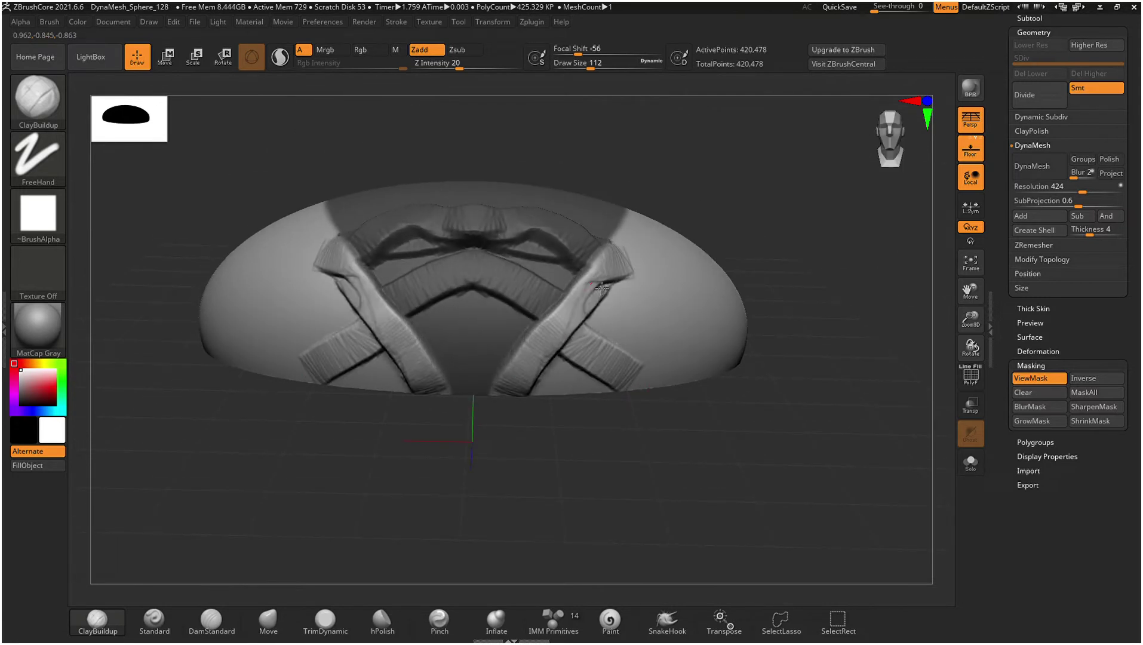
mouse_move(602, 288)
left_mouse_down()
mouse_move(556, 335)
mouse_move(510, 409)
left_mouse_up()
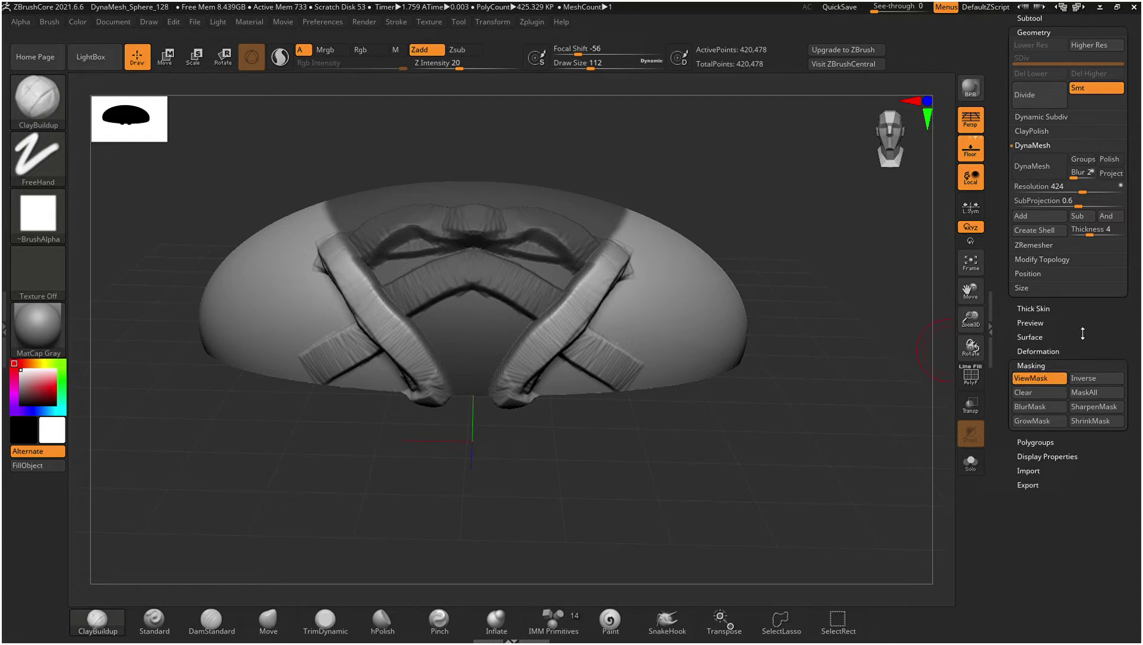
left_click_drag(902, 276, 902, 373)
mouse_move(970, 290)
left_mouse_down()
mouse_move(882, 307)
mouse_move(836, 354)
left_mouse_up()
key("space")
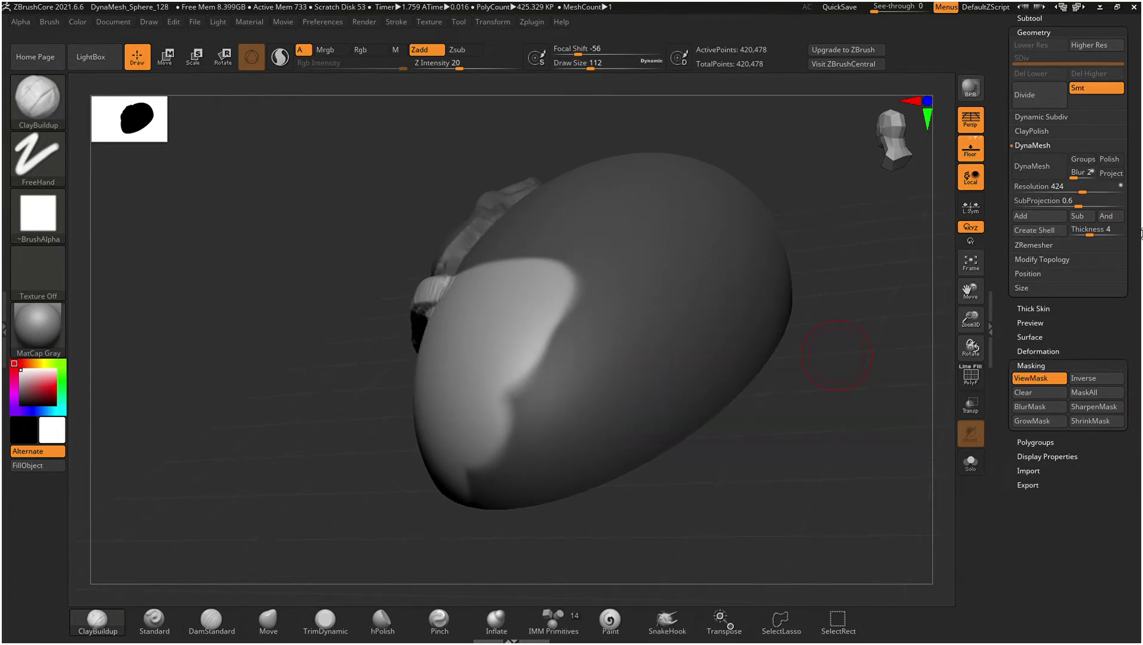
left_click_drag(1137, 173, 1137, 316)
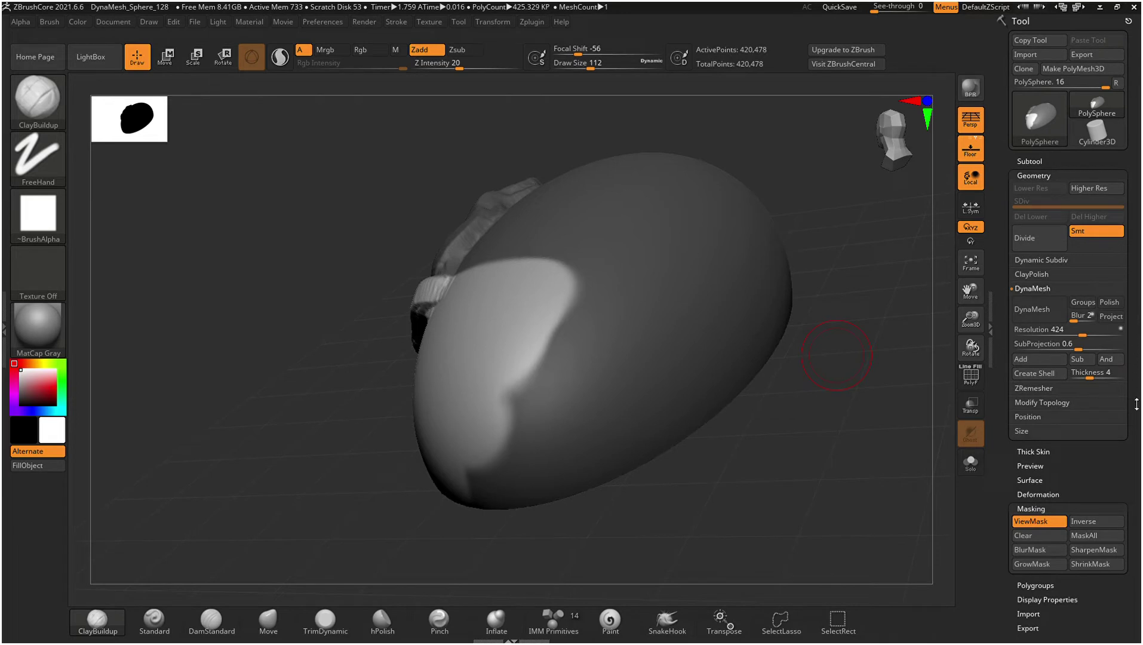
left_click_drag(1138, 405, 1138, 304)
left_click(1033, 408)
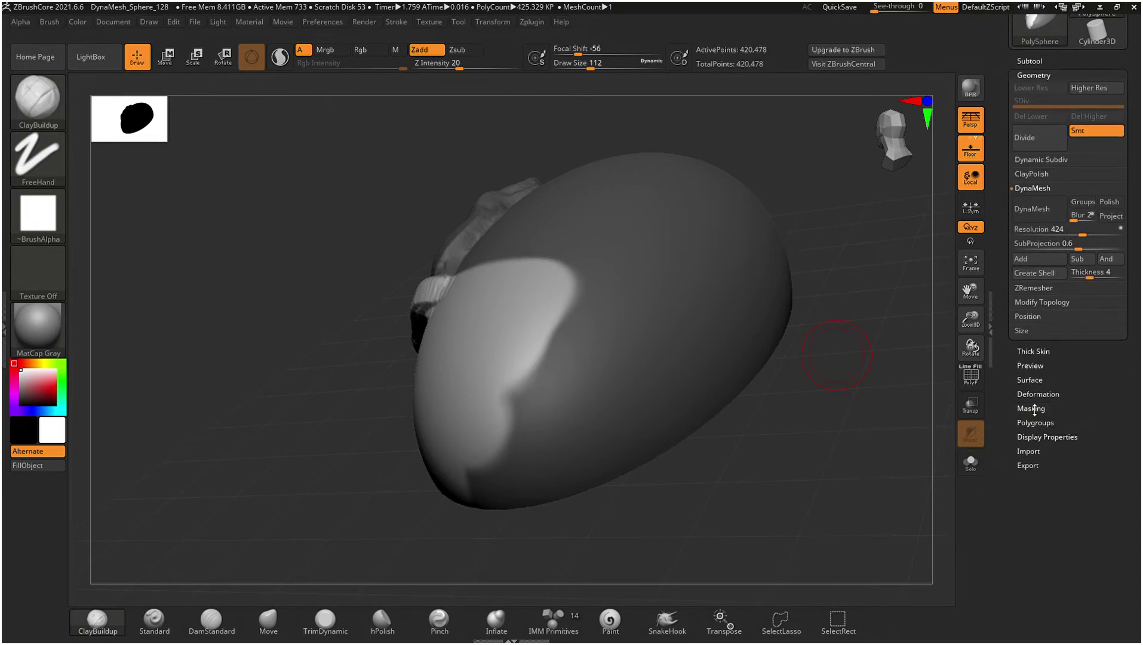
left_click(1033, 351)
left_click(1034, 351)
left_click_drag(1138, 327, 1139, 363)
left_click(1057, 341)
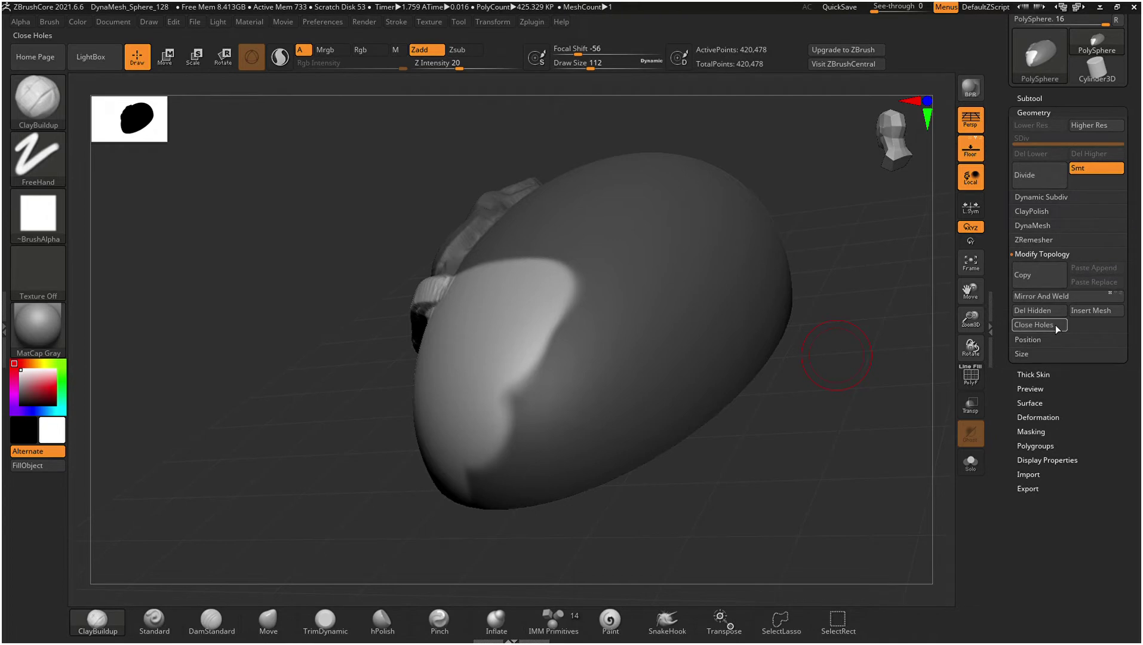
left_click(1040, 275)
left_click(1043, 254)
left_click_drag(1139, 262, 1141, 324)
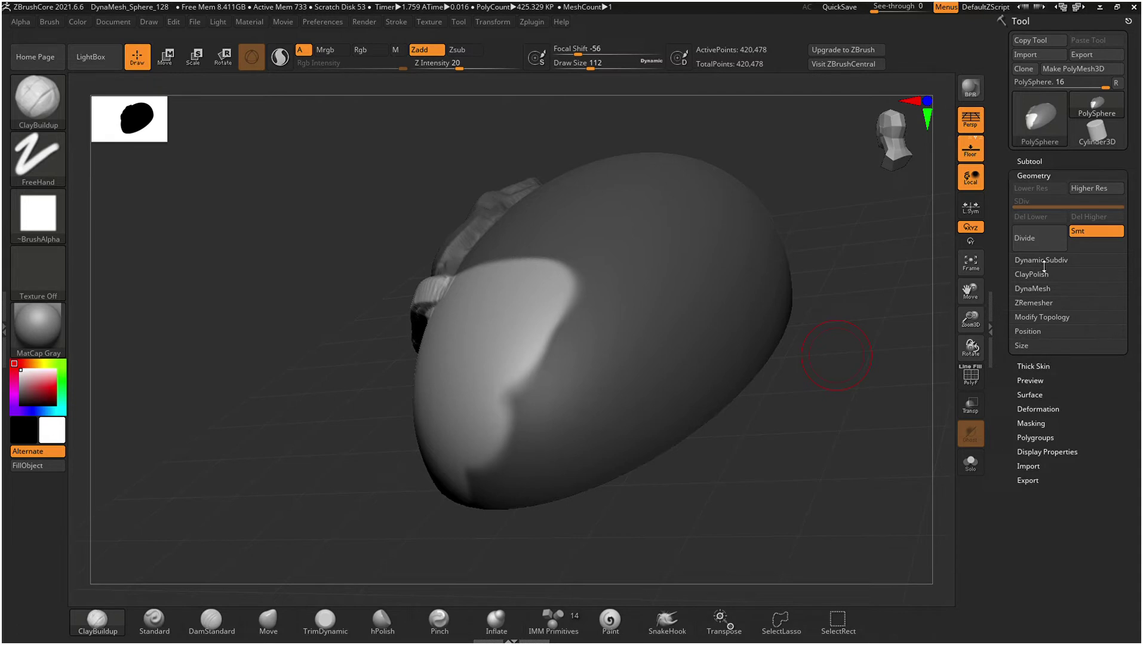
Extract the masked area at a thickness of 0.06599 and accept the shell as a new subtool.
left_click(1034, 175)
left_click(1036, 164)
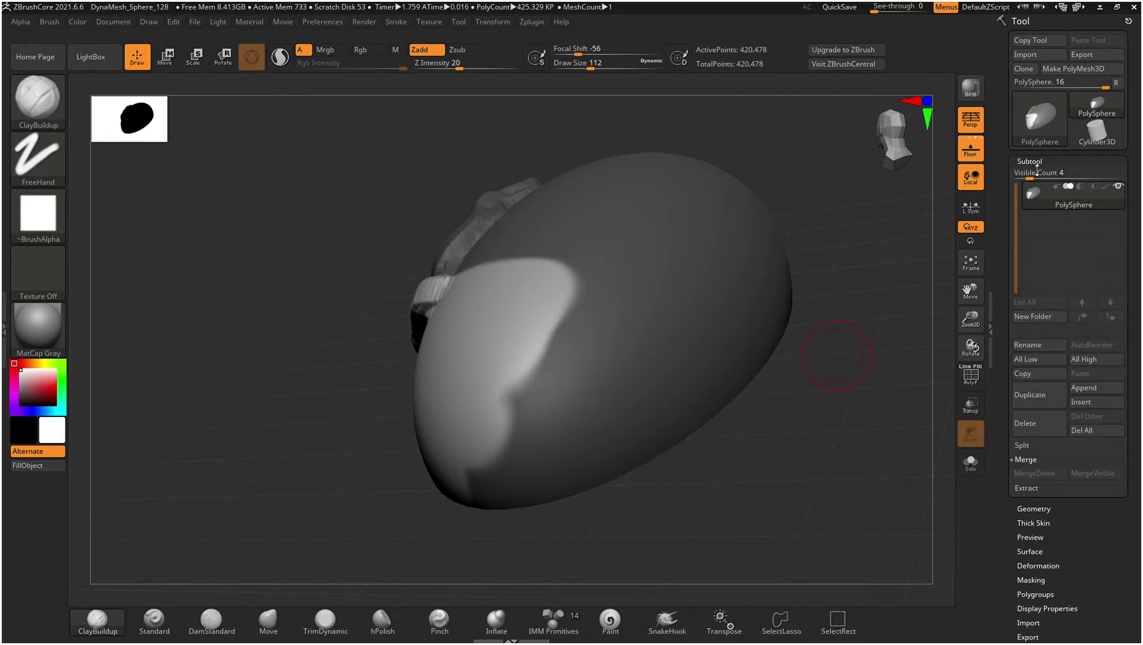
left_click_drag(1141, 454, 1140, 422)
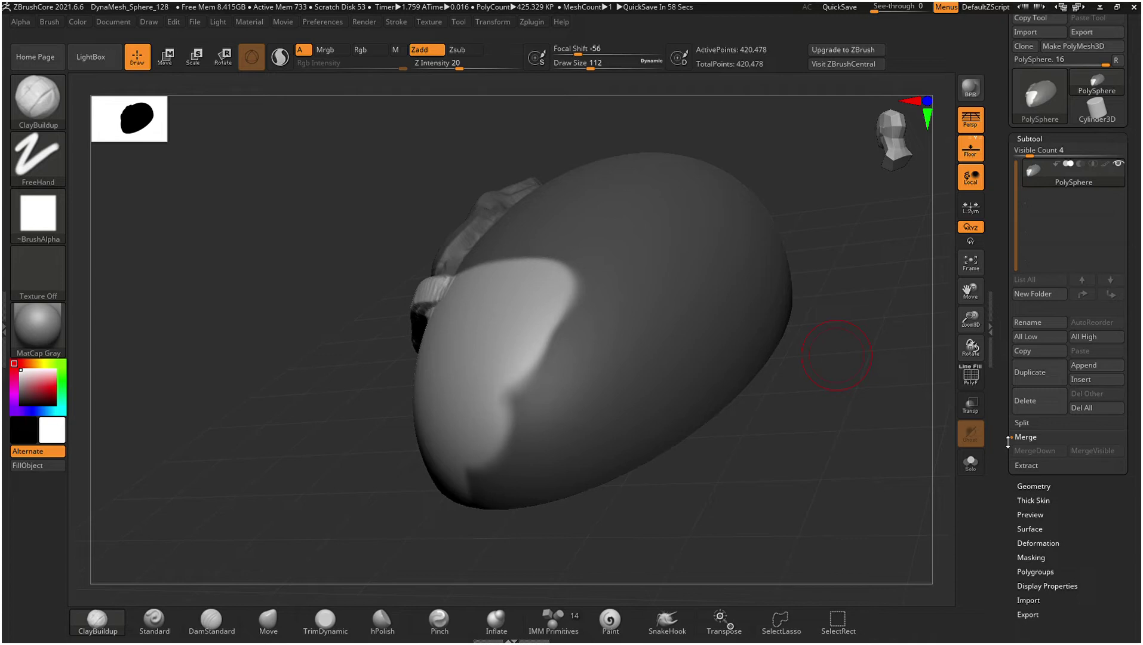
left_click(1030, 466)
left_click_drag(1070, 488, 1051, 462)
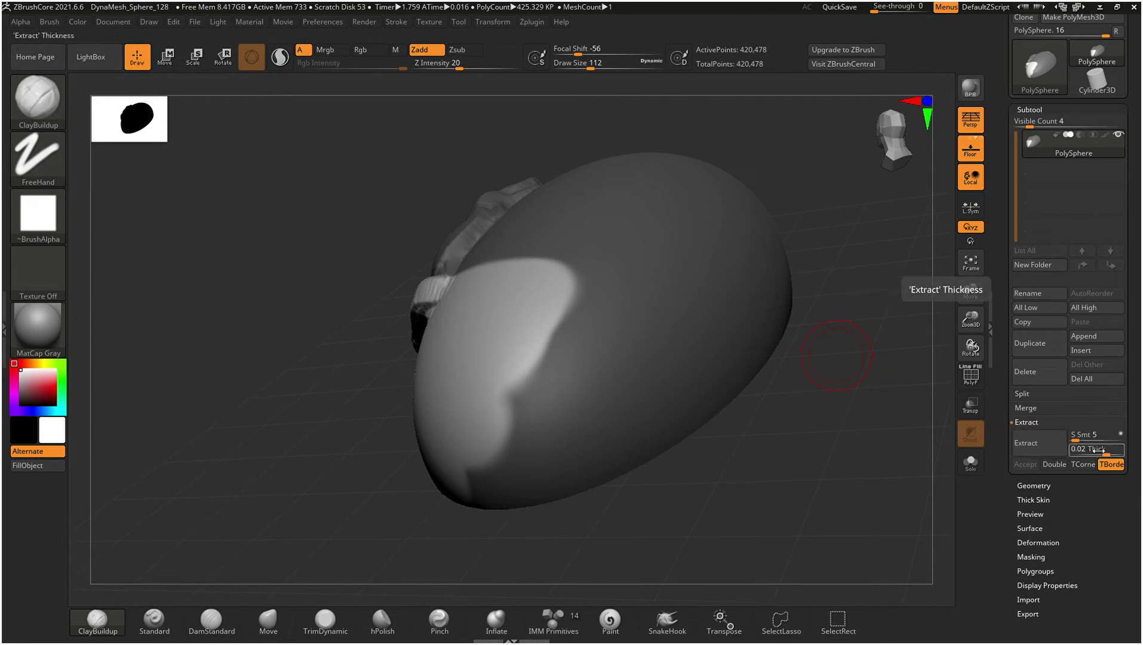
left_click_drag(1111, 455, 1109, 454)
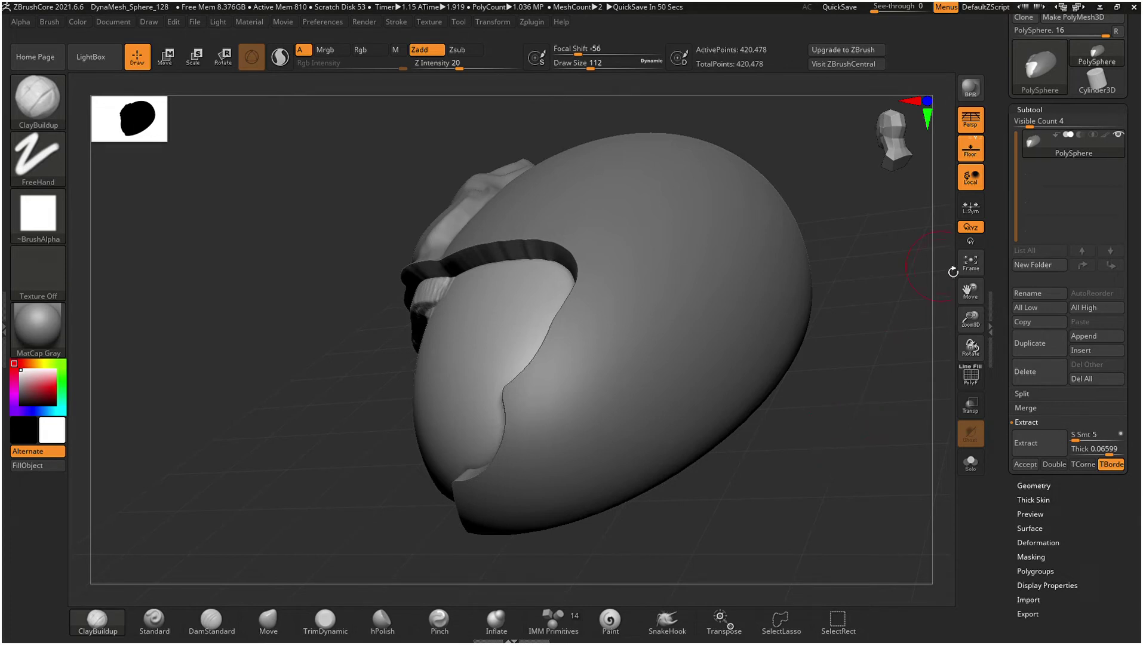
left_click(1032, 464)
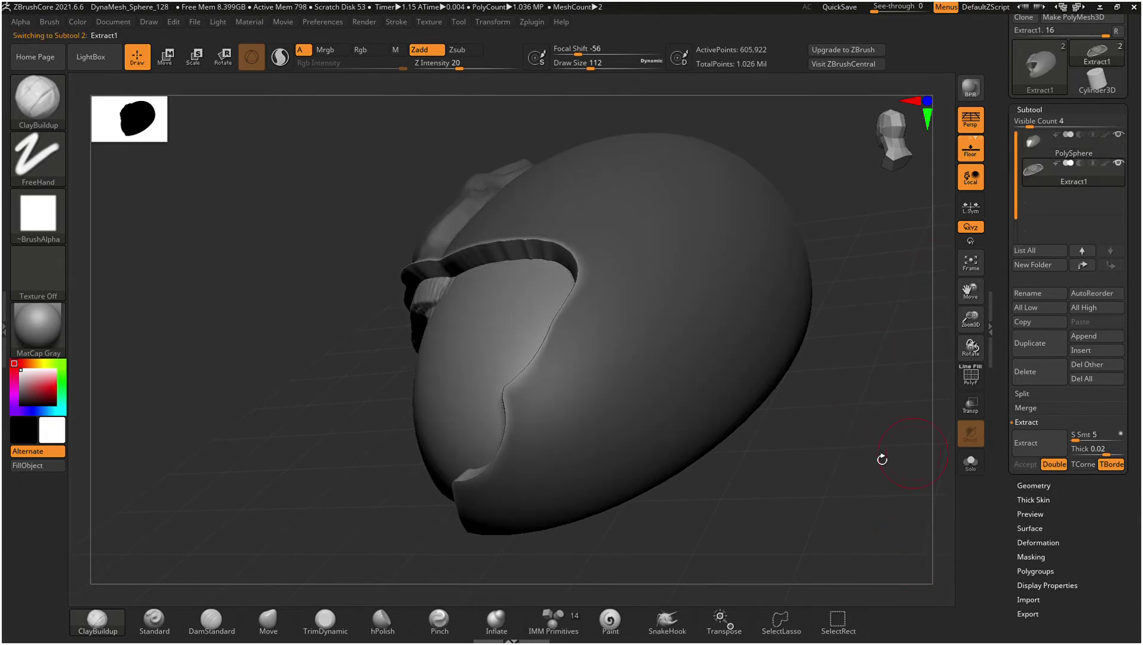
Clear the mask from the extracted shell.
mouse_move(826, 449)
left_mouse_down()
mouse_move(848, 451)
mouse_move(830, 454)
left_mouse_up()
left_click_drag(841, 493, 927, 486)
left_click(1032, 557)
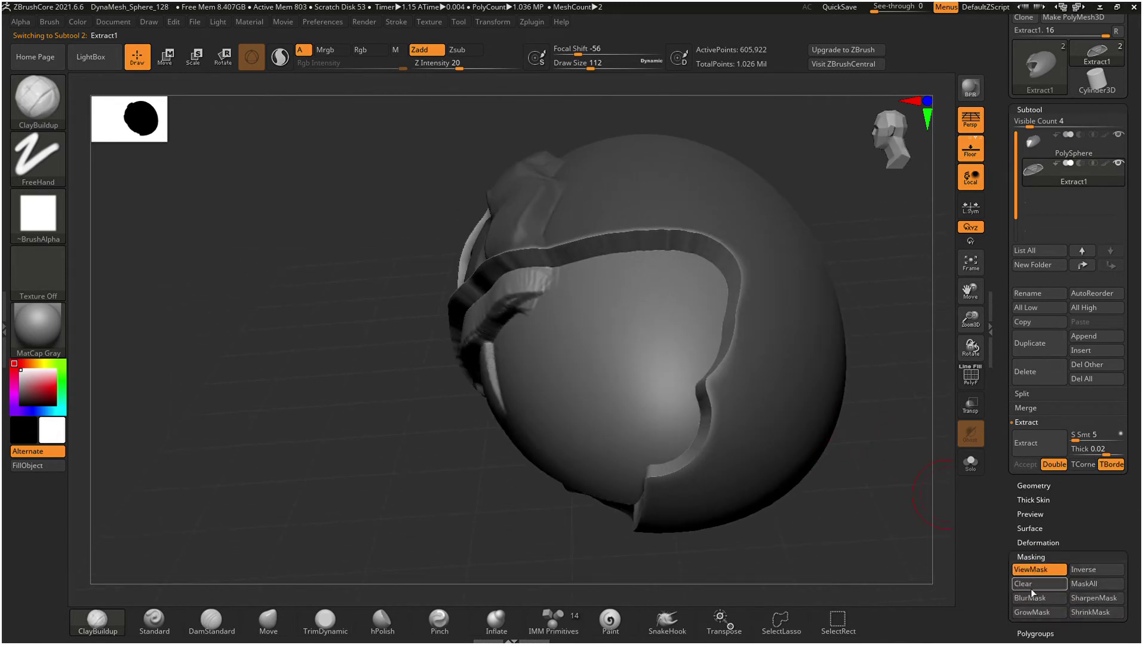
left_click(1029, 588)
Bevel the outer rim of the extracted shell around the side opening with the TrimDynamic brush.
left_click_drag(897, 528, 809, 365)
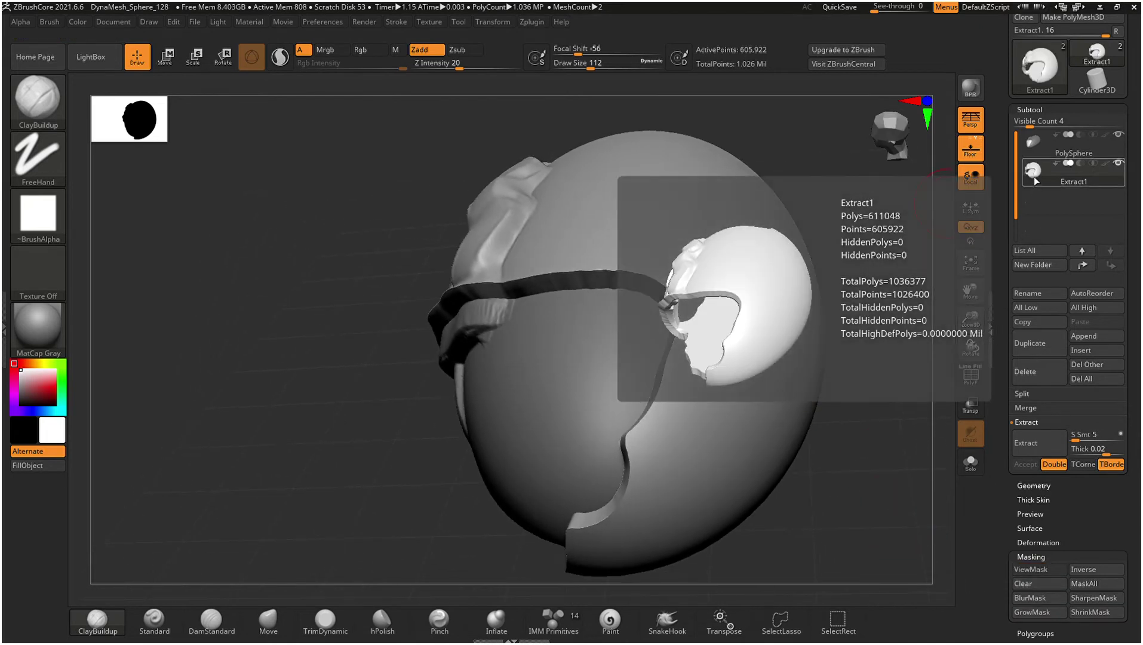
left_click_drag(867, 375, 880, 375)
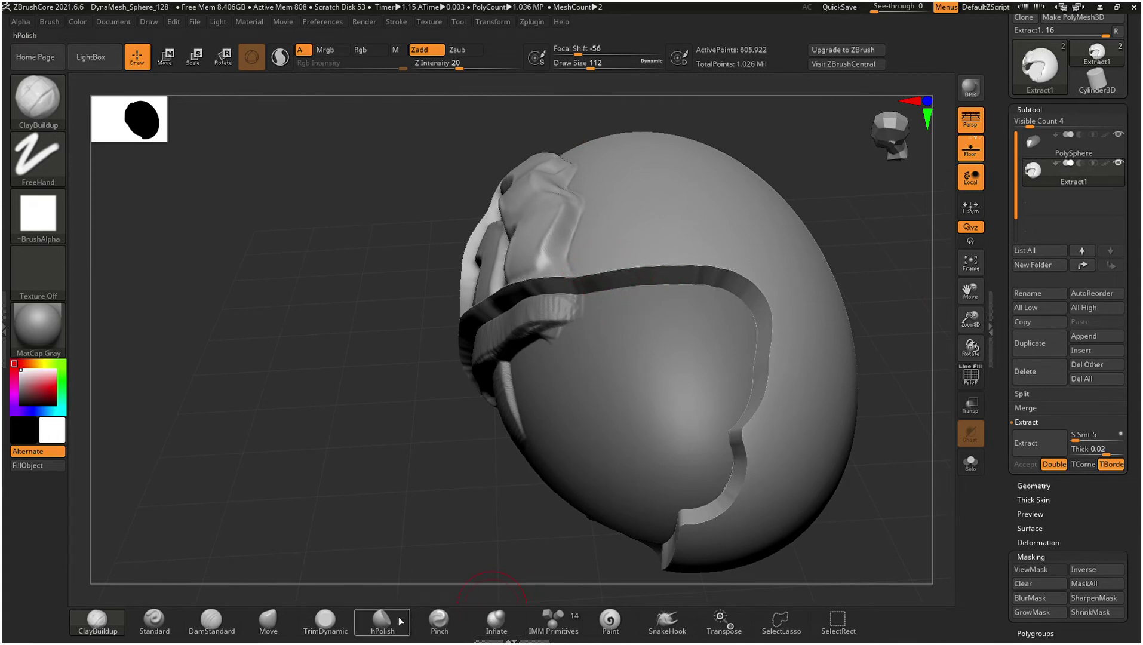
left_click(325, 621)
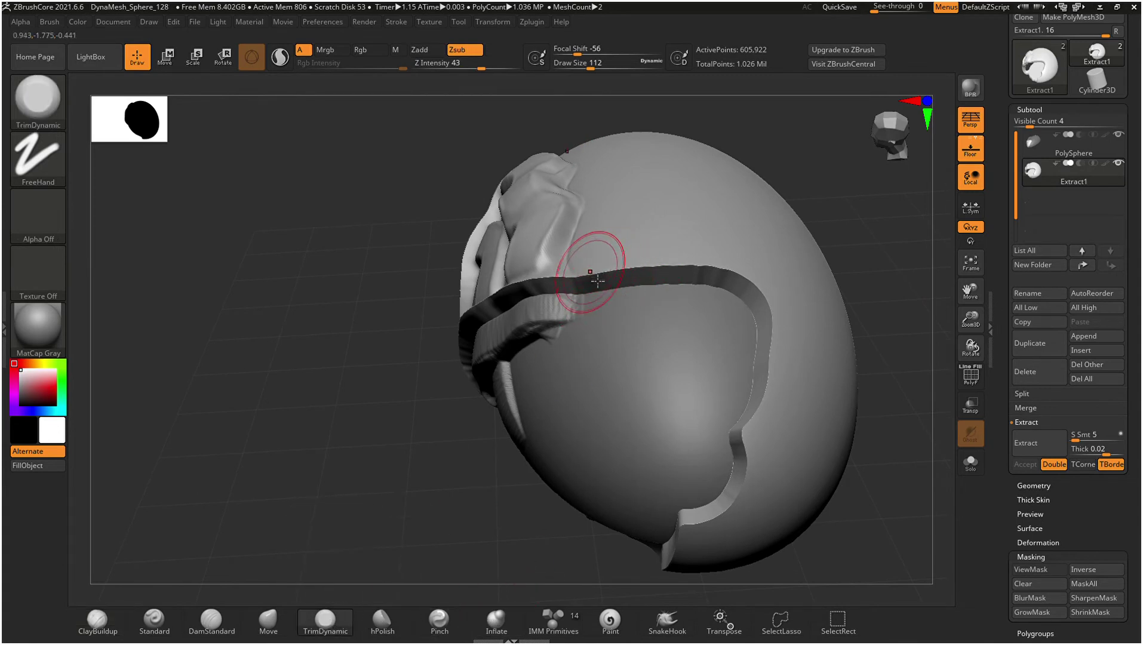
mouse_move(592, 264)
left_mouse_down()
mouse_move(675, 277)
mouse_move(751, 301)
mouse_move(780, 355)
mouse_move(767, 309)
mouse_move(712, 275)
mouse_move(544, 298)
left_mouse_up()
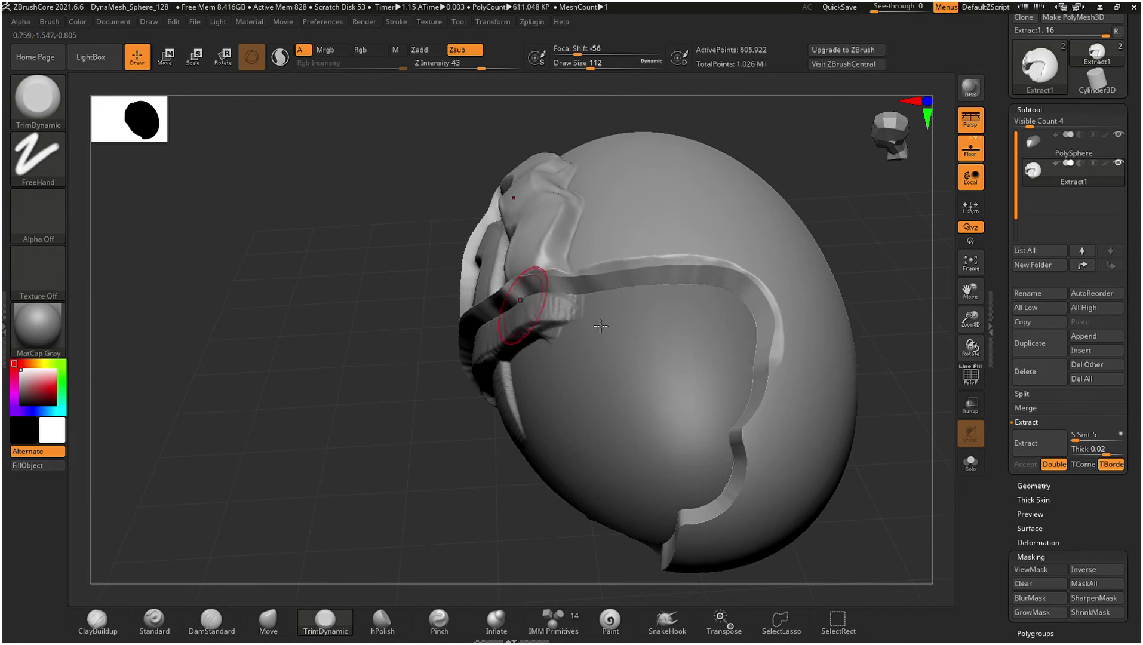
mouse_move(794, 328)
left_mouse_down()
mouse_move(749, 433)
mouse_move(747, 478)
mouse_move(674, 565)
mouse_move(733, 514)
mouse_move(787, 377)
mouse_move(796, 312)
mouse_move(771, 281)
mouse_move(717, 263)
mouse_move(591, 264)
left_mouse_up()
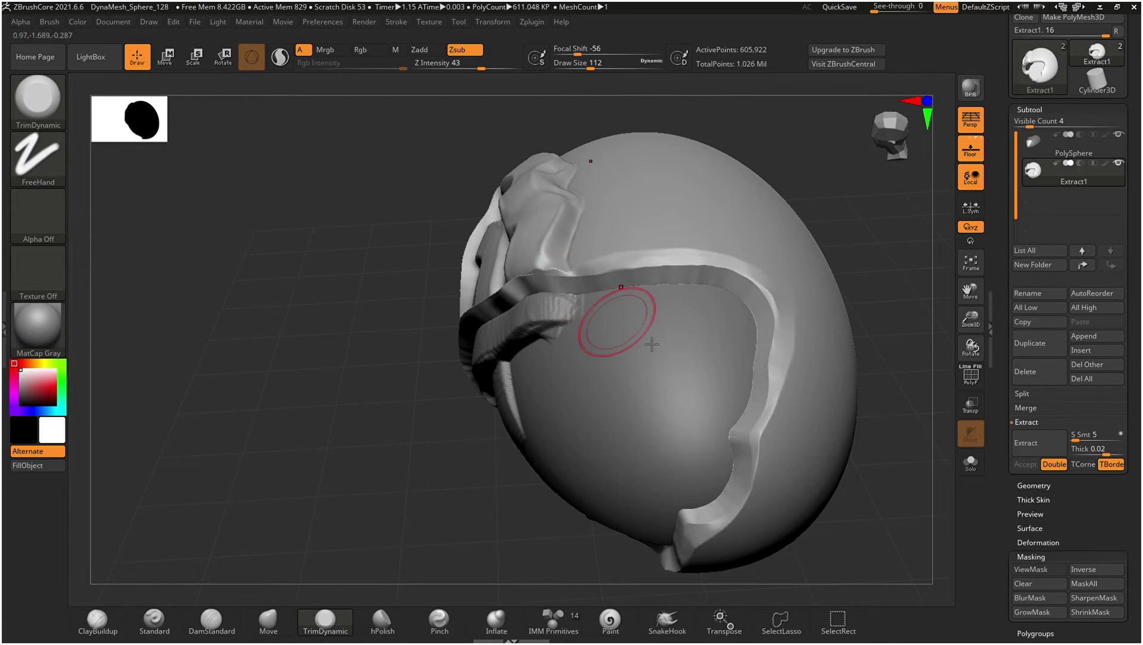
left_click_drag(913, 383, 905, 301)
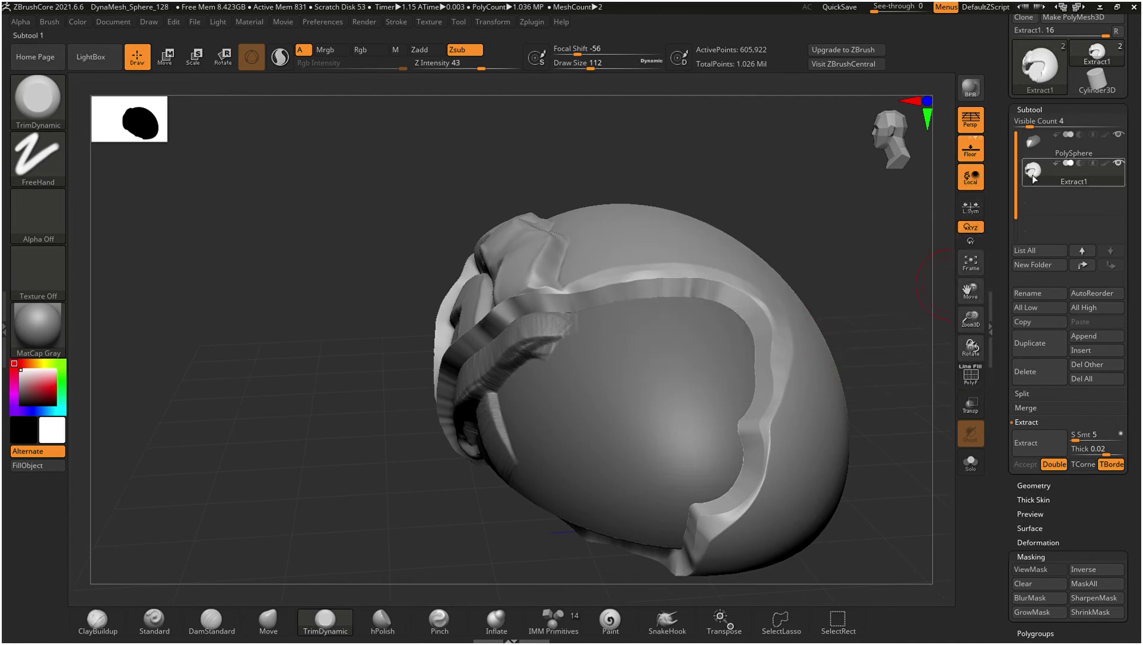
Export an image of the whole model from an angled front view, cropped to width 828 and height 428.
mouse_move(1052, 178)
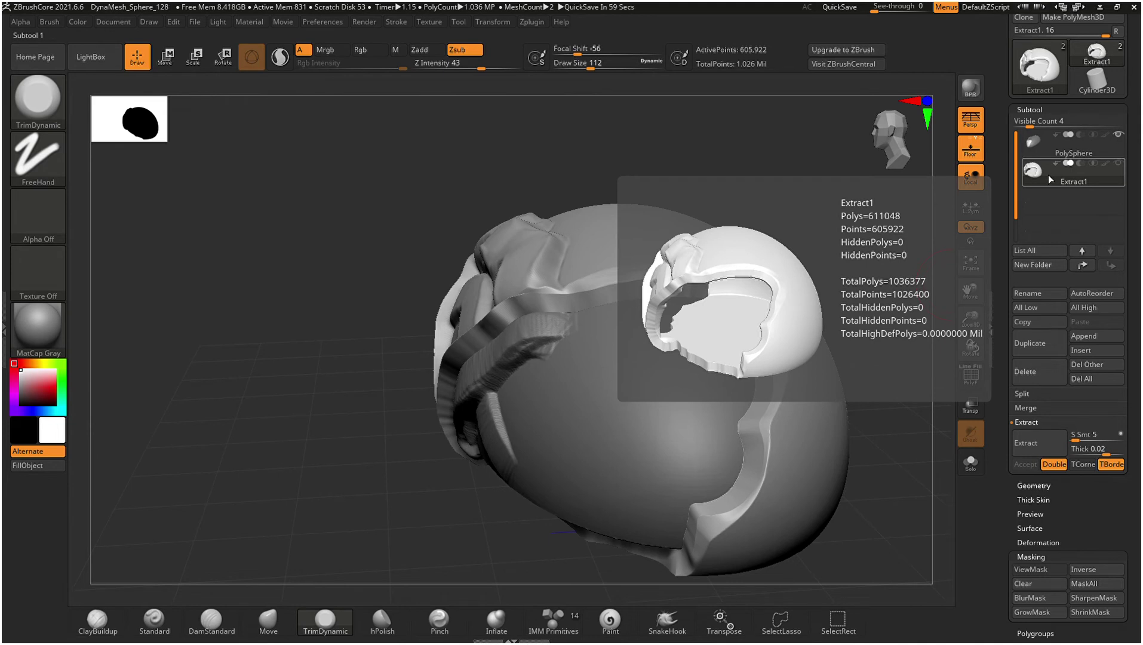
left_click_drag(855, 231, 890, 248)
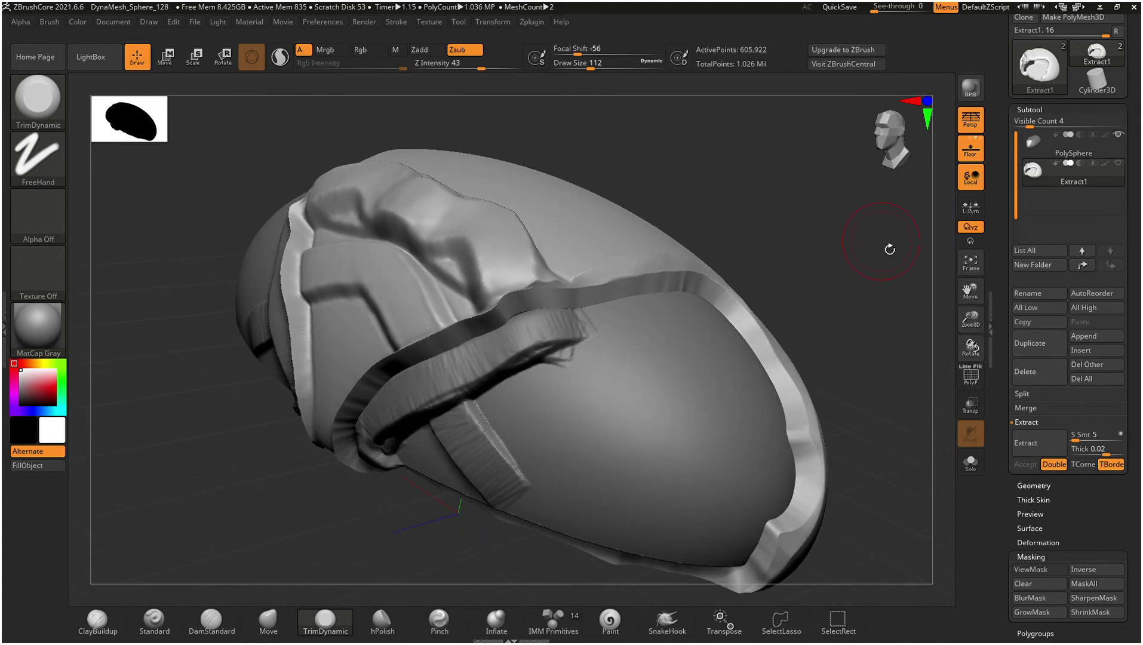
left_click_drag(889, 249, 914, 257)
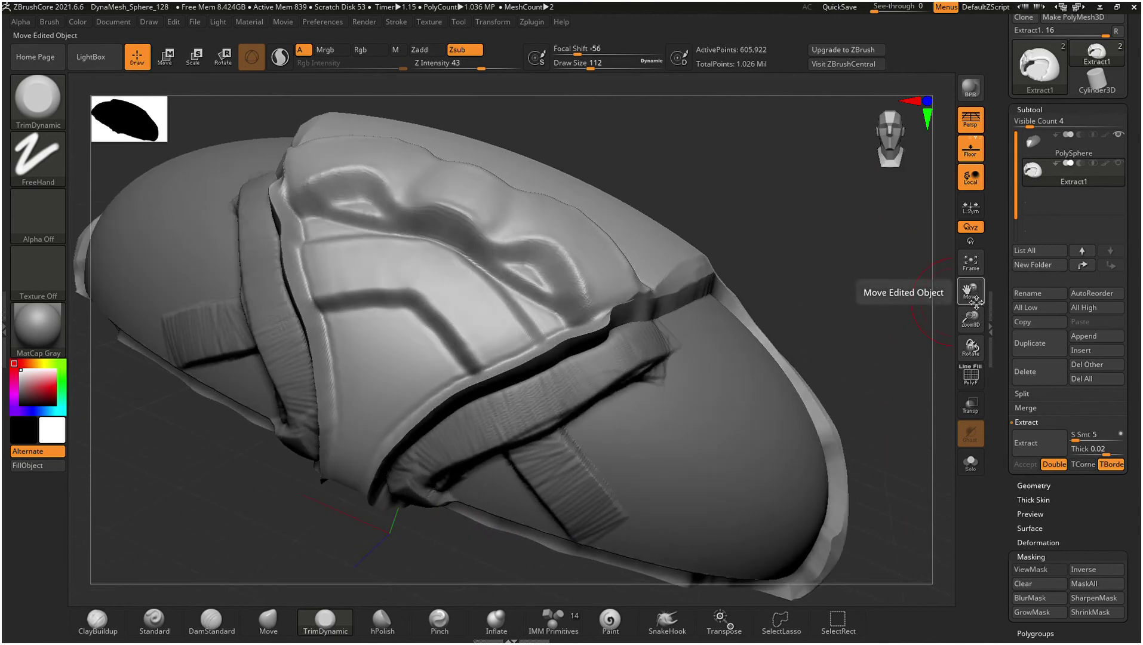
left_click_drag(971, 318, 963, 305)
left_click(893, 151)
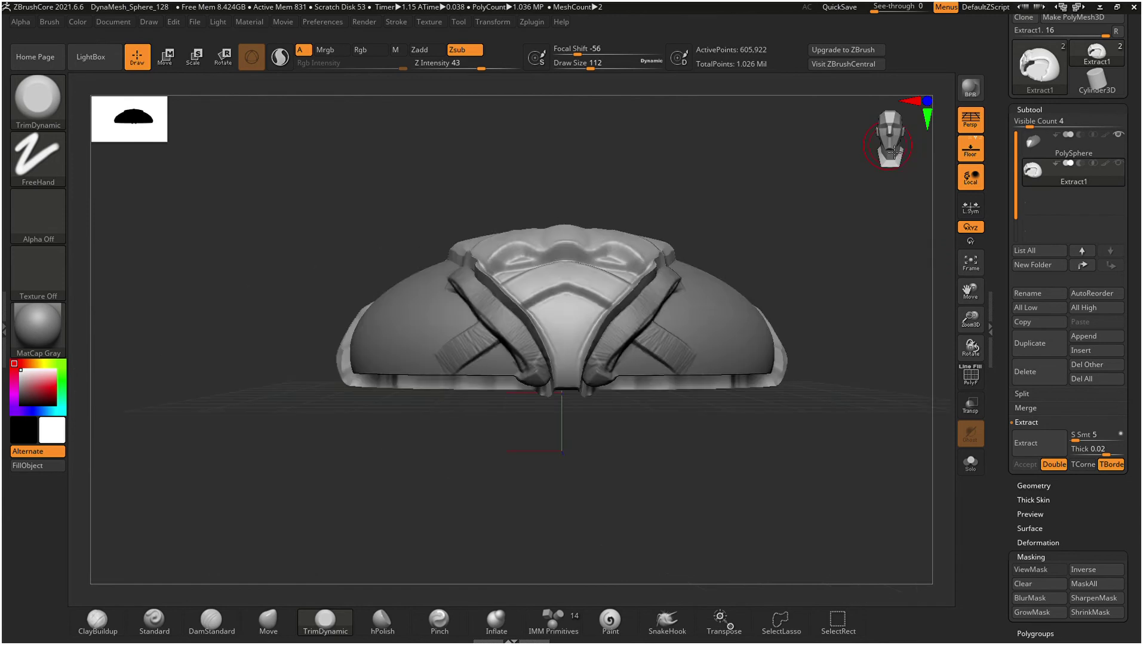
left_click_drag(793, 225, 779, 259)
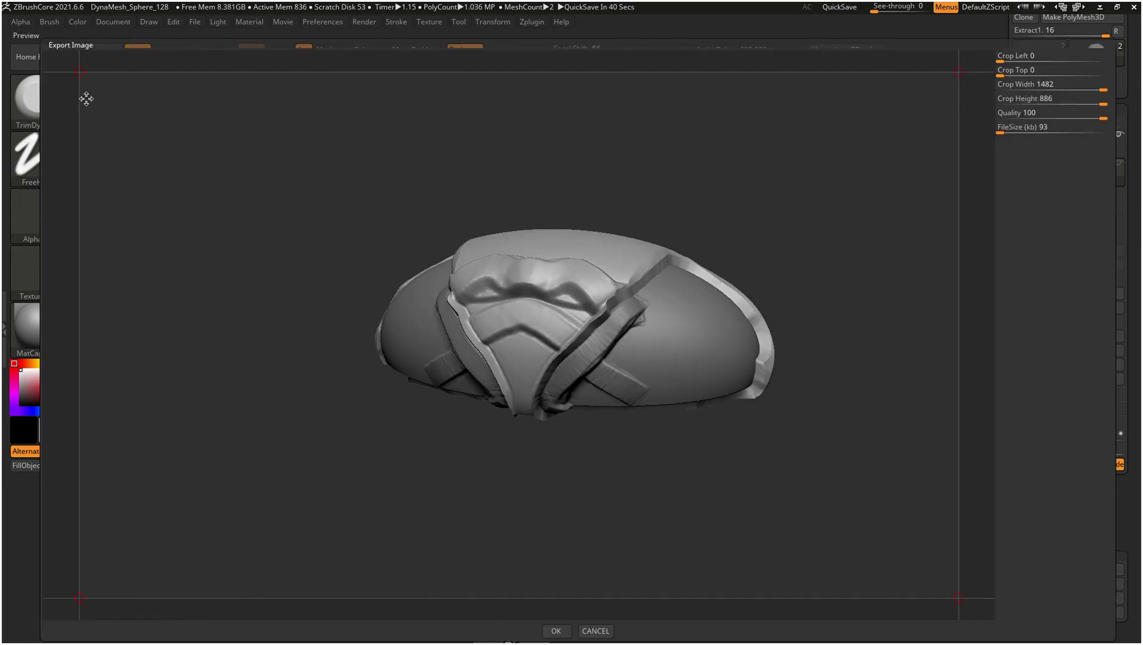
left_click_drag(86, 80, 343, 213)
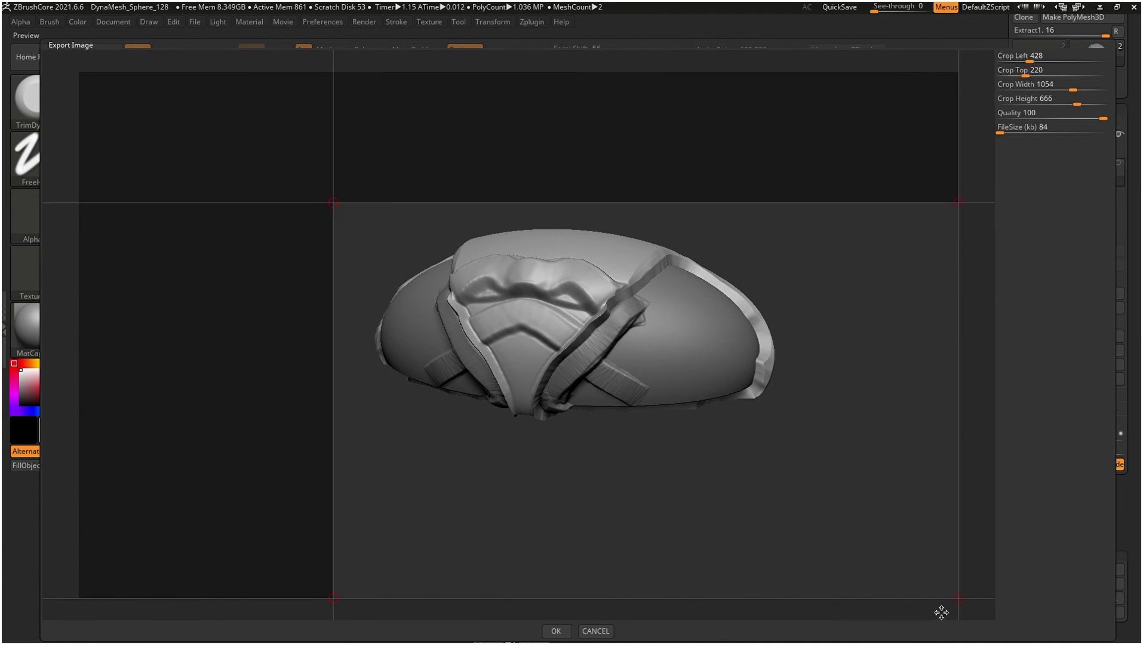
left_click_drag(962, 605, 832, 465)
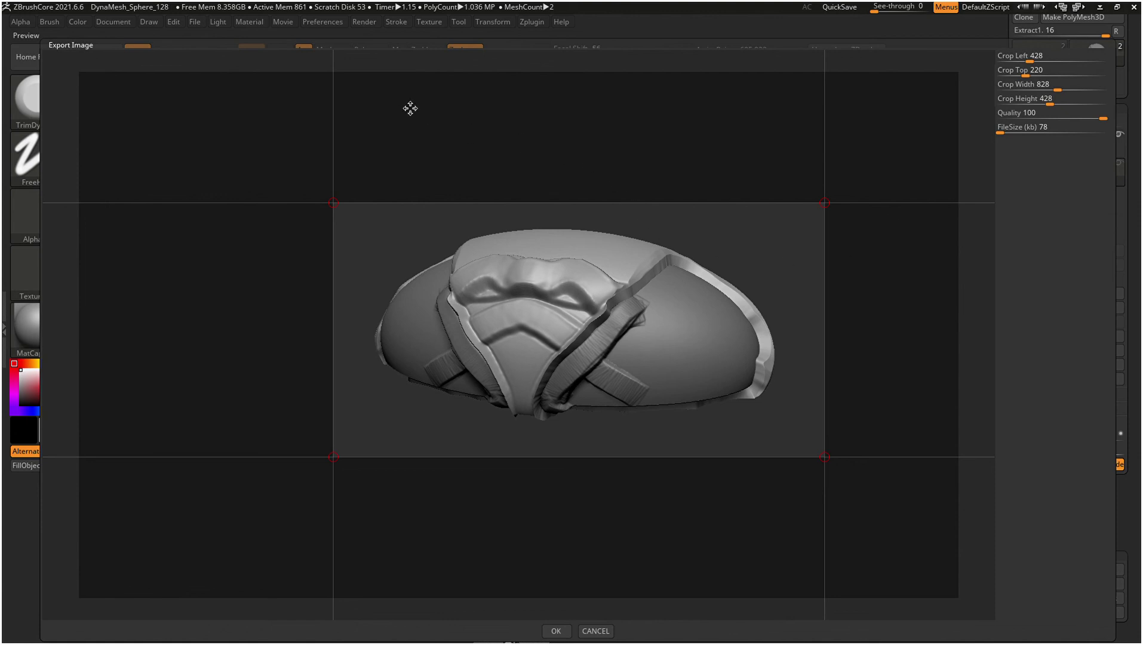
left_click(558, 631)
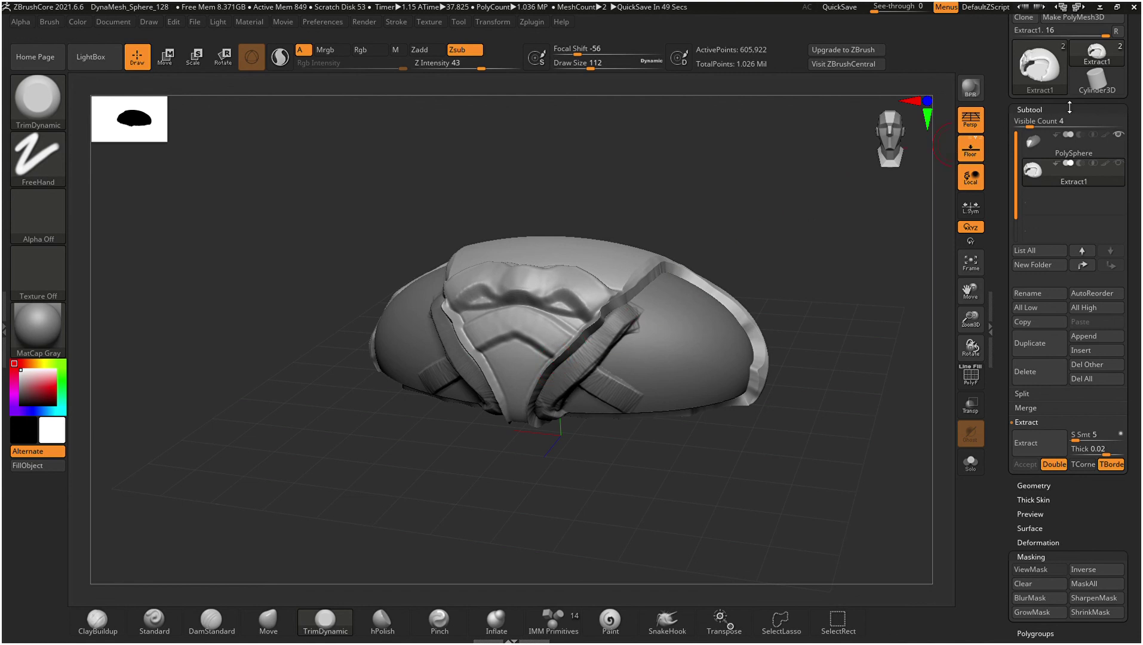
mouse_move(1088, 85)
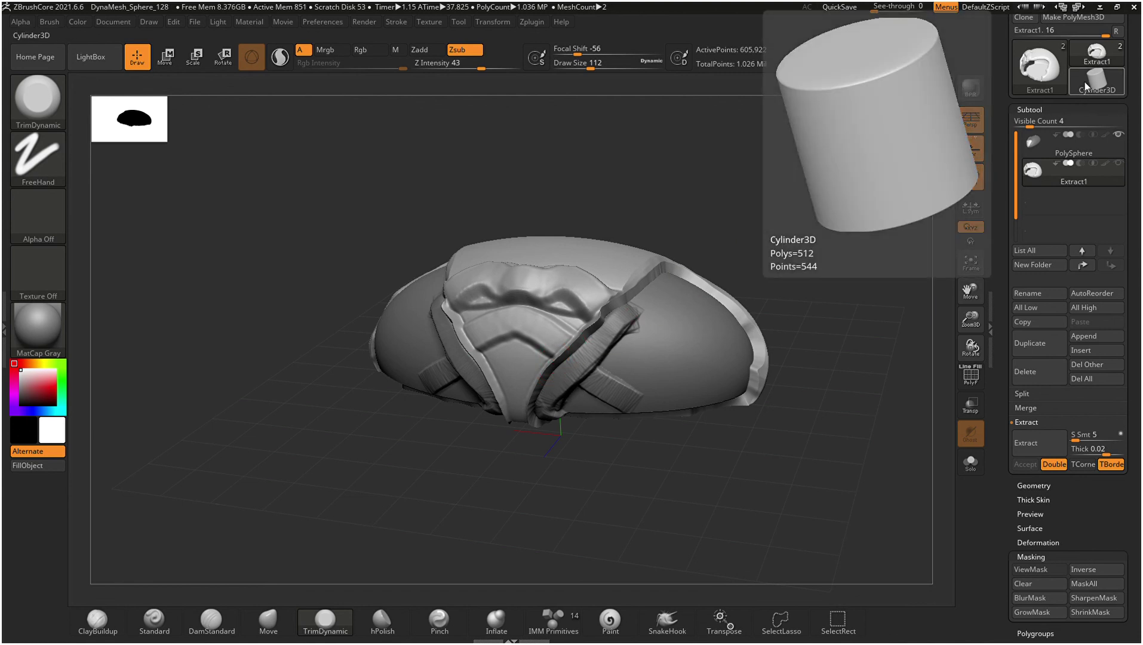